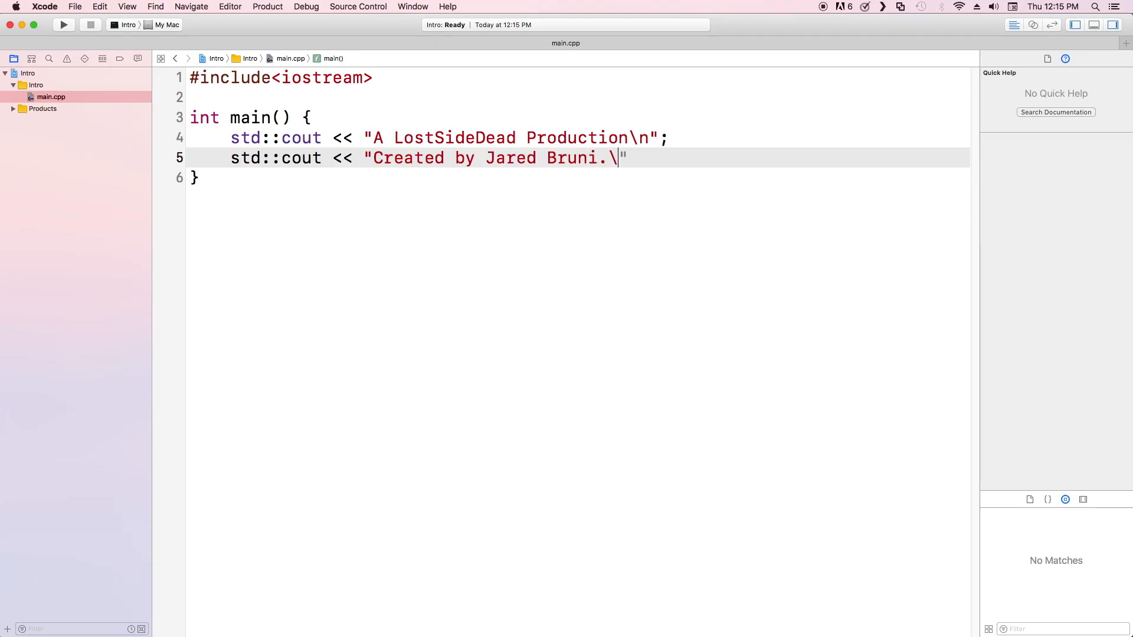
Add a return 0; statement at the end of main and build the project.
{"action": "key", "text": "Return"}
{"action": "type", "text": "return 0;"}
{"action": "key", "text": "super+b"}
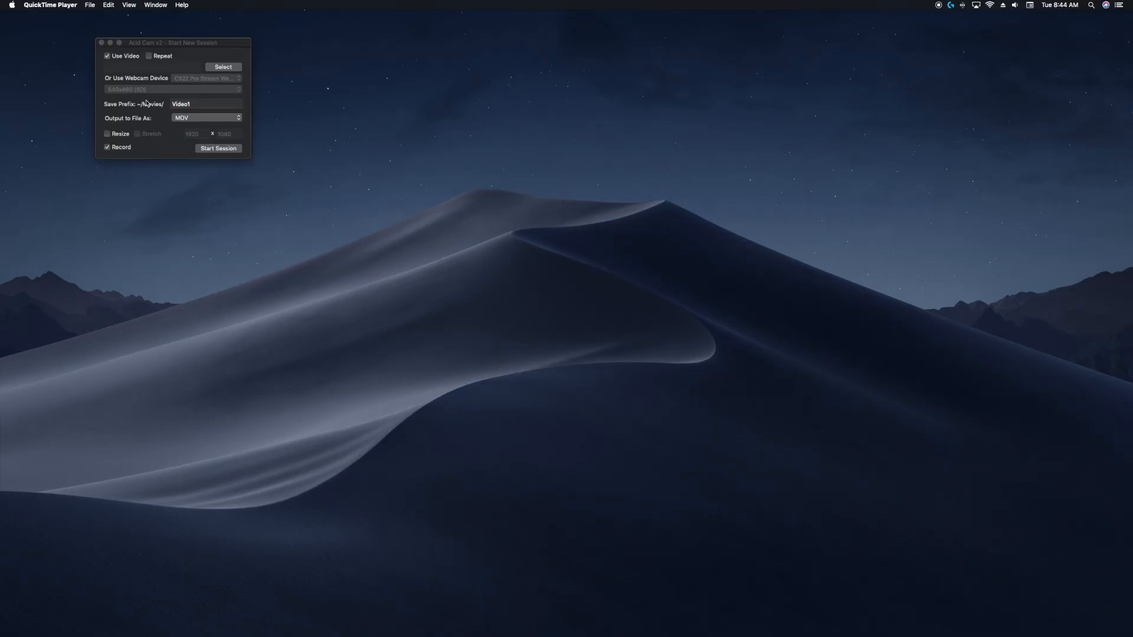
Switch the new session from video file to webcam input and set the capture resolution to 1280x720 (HD).
{"action": "left_click", "coordinate": [124, 58]}
{"action": "left_click", "coordinate": [124, 57]}
{"action": "left_click", "coordinate": [135, 89]}
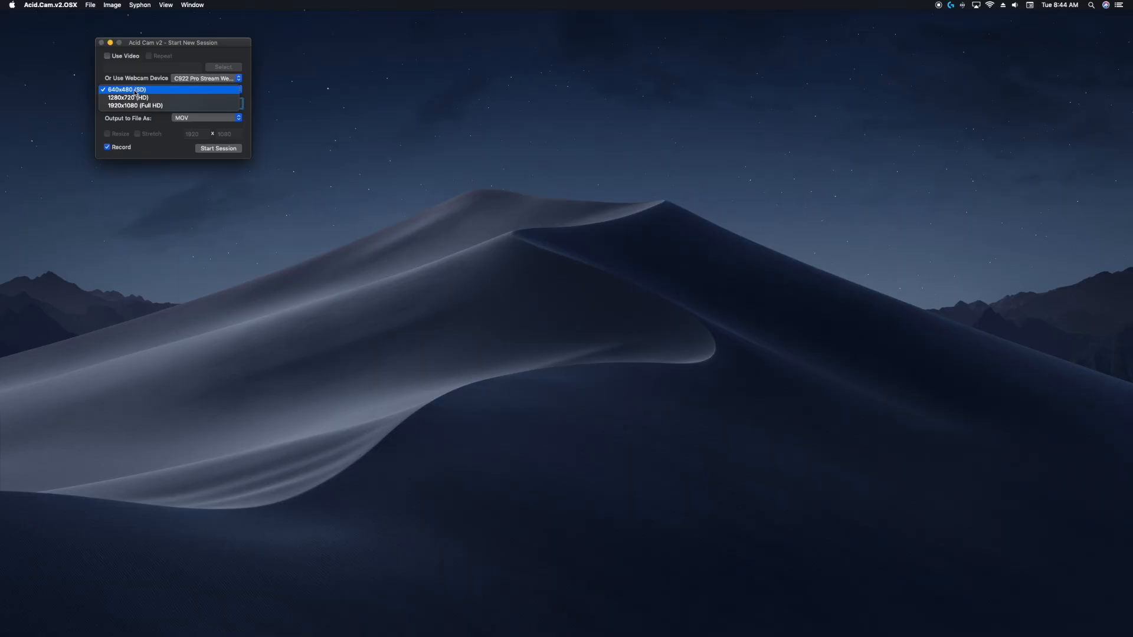
{"action": "left_click", "coordinate": [137, 98]}
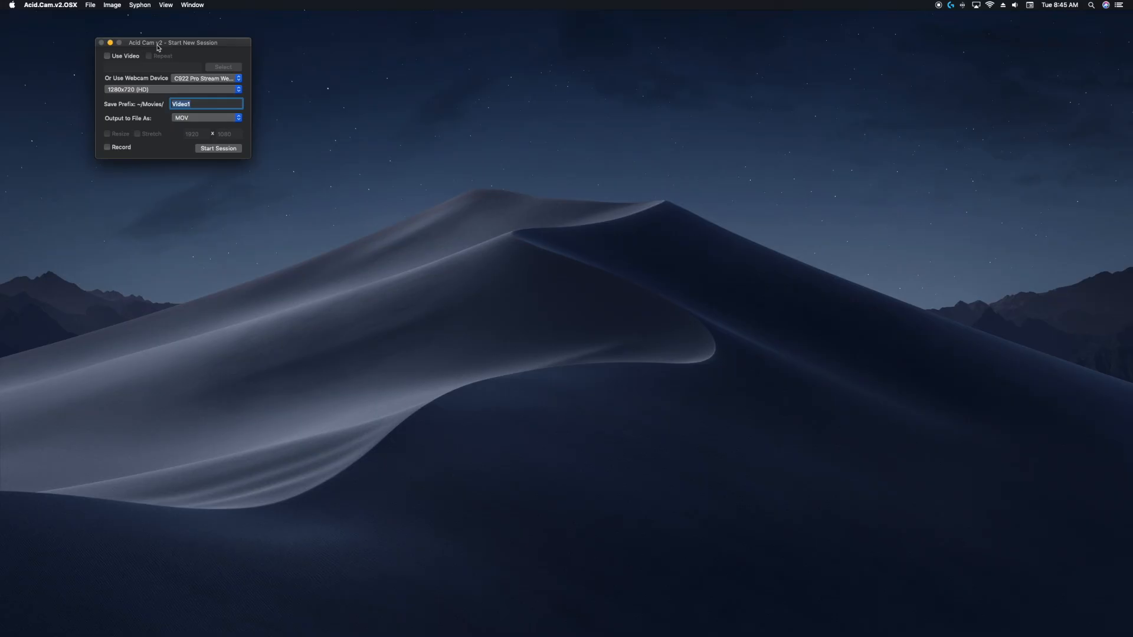
Jump to custom filter mode.
{"action": "left_click", "coordinate": [164, 5]}
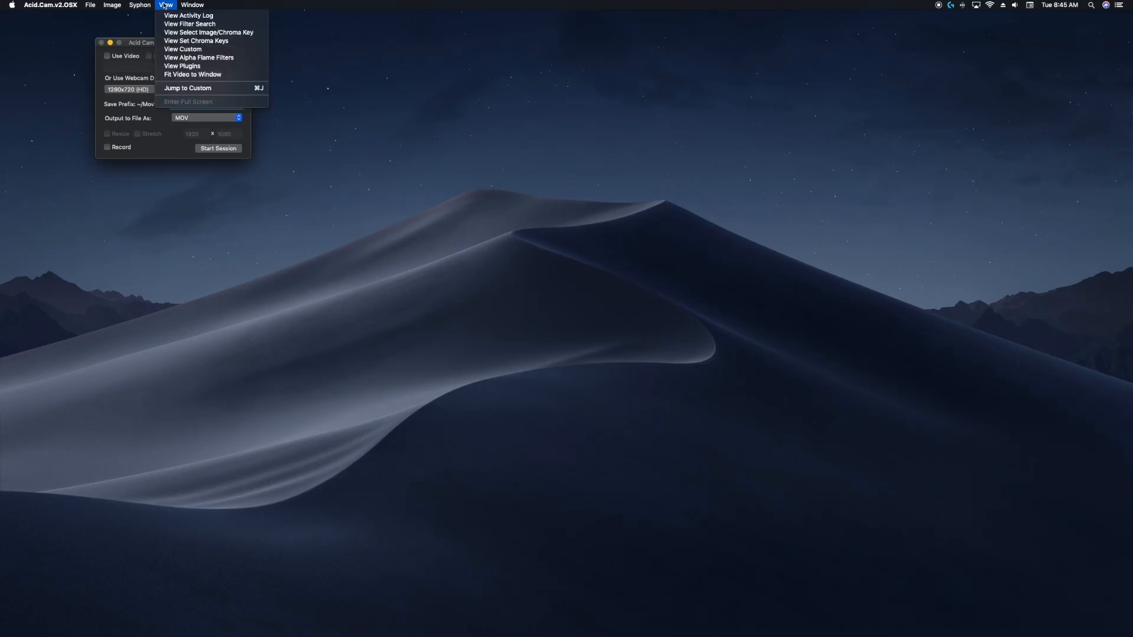
{"action": "left_click", "coordinate": [192, 90]}
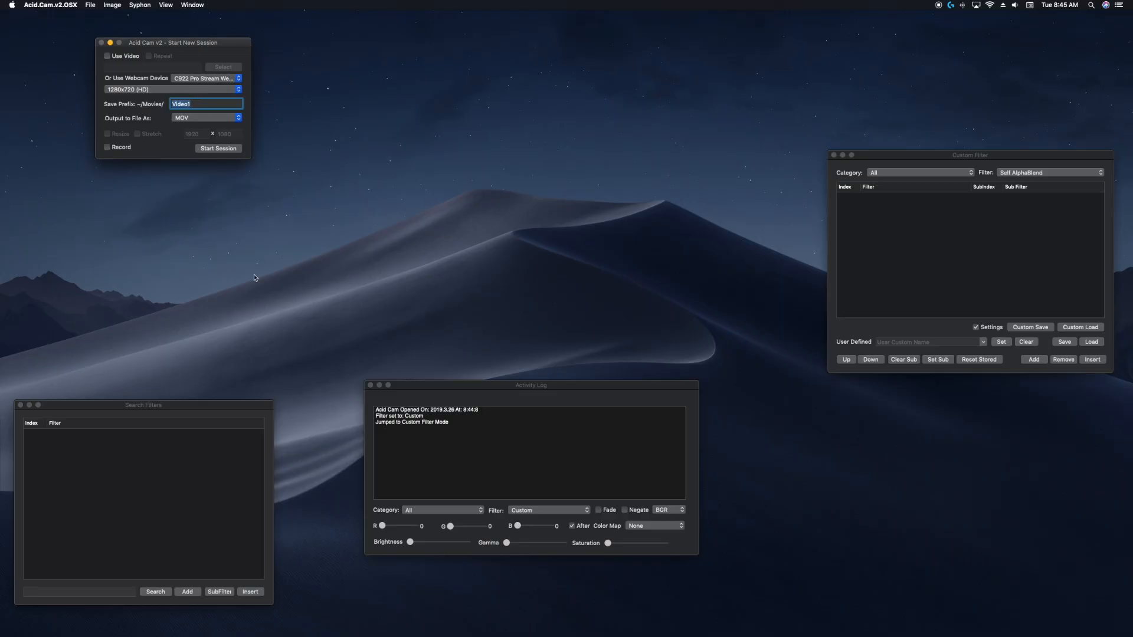
Add the BlendWith16thFrame filter to the custom filter list.
{"action": "left_click", "coordinate": [1005, 173]}
{"action": "left_click", "coordinate": [1004, 173]}
{"action": "left_click", "coordinate": [1002, 173]}
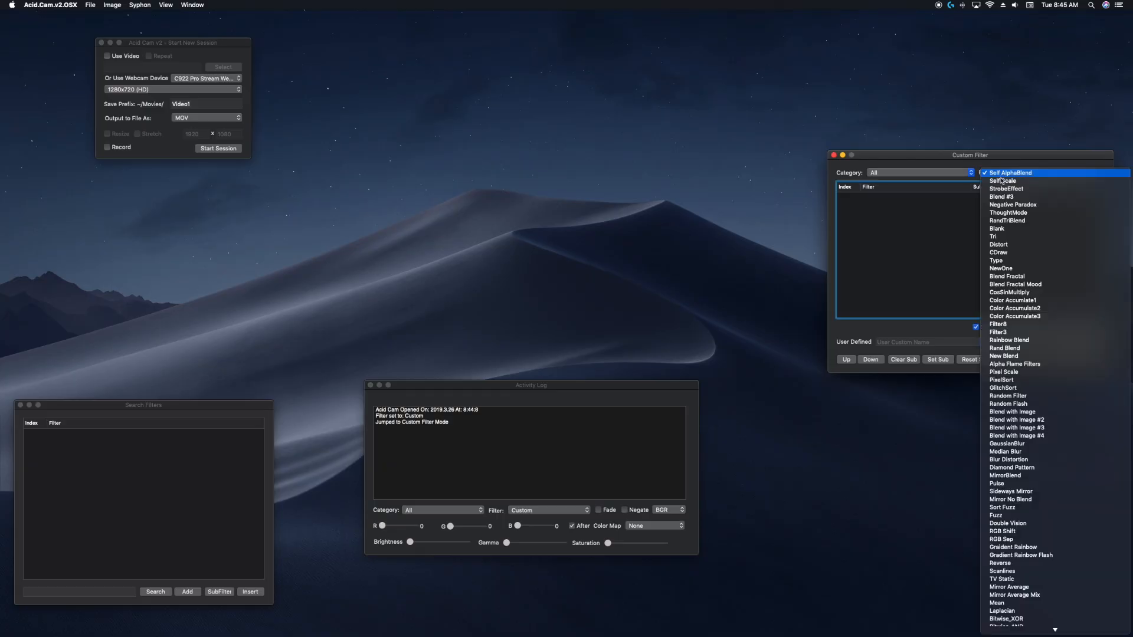
{"action": "scroll", "coordinate": [1002, 183], "scroll_direction": "down", "scroll_amount": 15}
{"action": "scroll", "coordinate": [1003, 184], "scroll_direction": "down", "scroll_amount": 10}
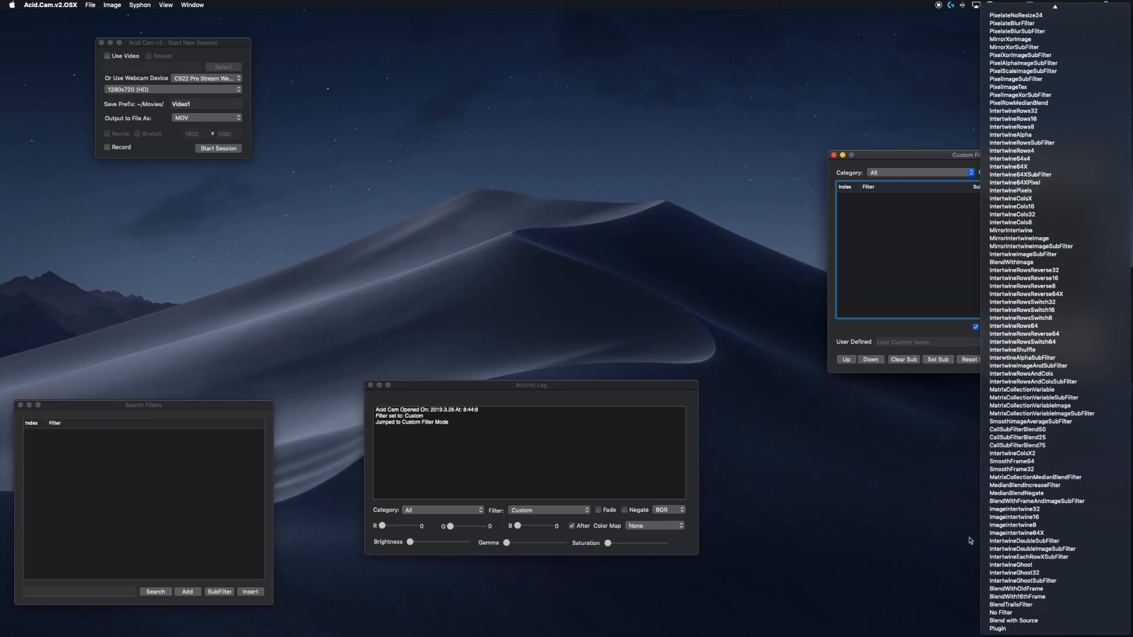
{"action": "left_click", "coordinate": [986, 597]}
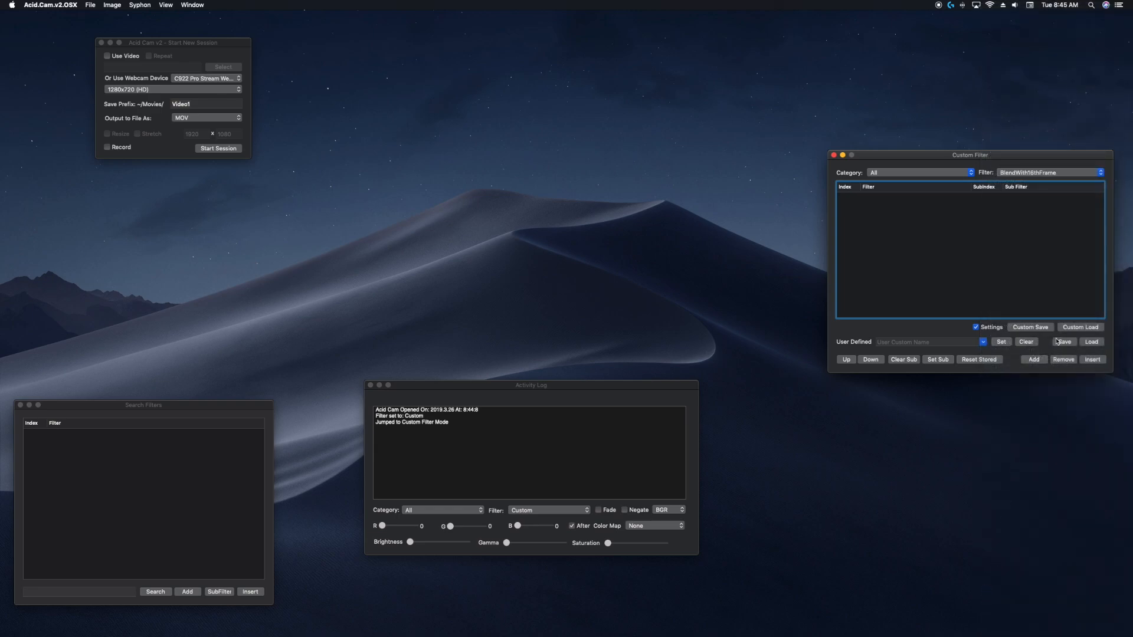
{"action": "left_click", "coordinate": [1038, 360]}
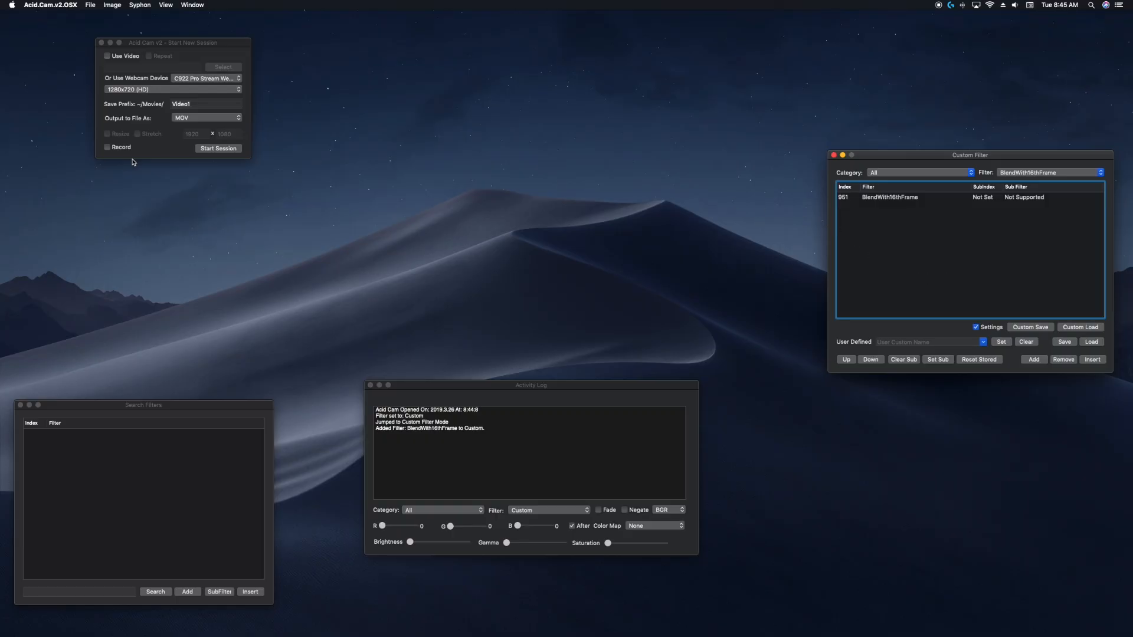
Start the webcam session.
{"action": "left_click", "coordinate": [218, 151]}
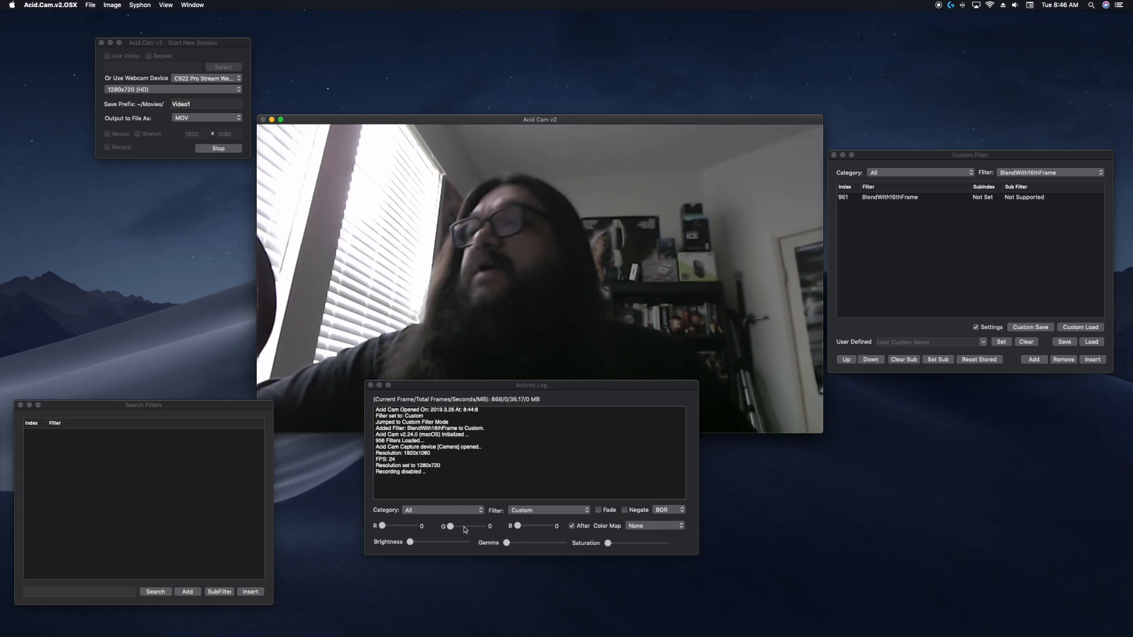
Try adjusting the blue, gamma and saturation sliders, returning the color sliders to zero.
{"action": "left_click", "coordinate": [525, 526]}
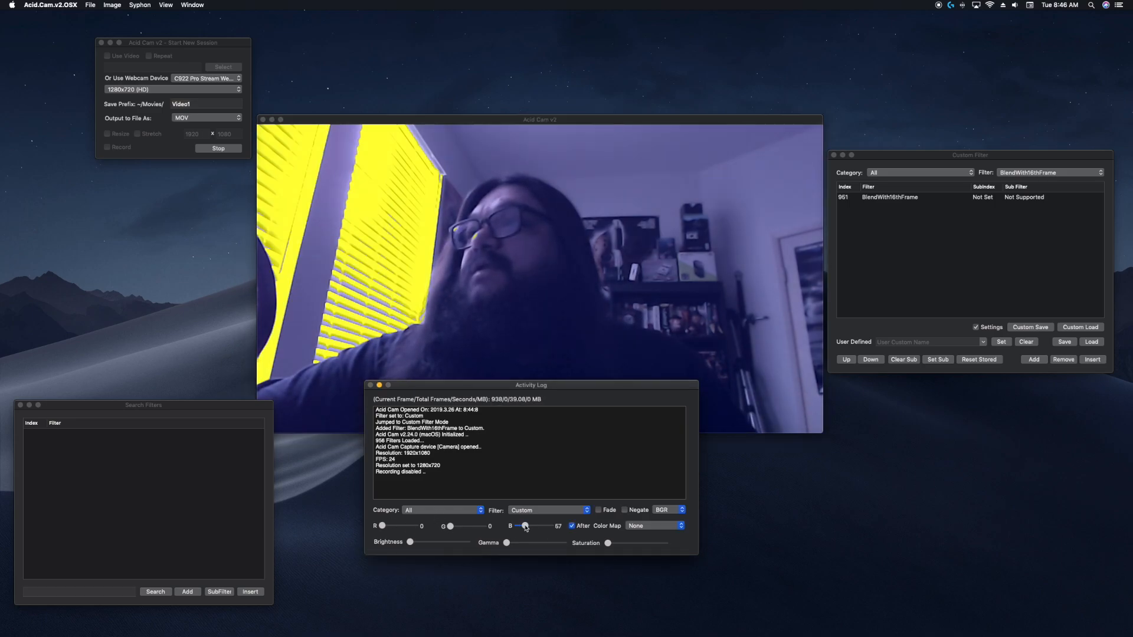
{"action": "left_click_drag", "start_coordinate": [525, 527], "coordinate": [398, 545]}
{"action": "left_click", "coordinate": [462, 526]}
{"action": "left_click", "coordinate": [397, 527]}
{"action": "mouse_move", "coordinate": [506, 544]}
{"action": "left_mouse_down"}
{"action": "mouse_move", "coordinate": [552, 546]}
{"action": "mouse_move", "coordinate": [501, 552]}
{"action": "left_mouse_up"}
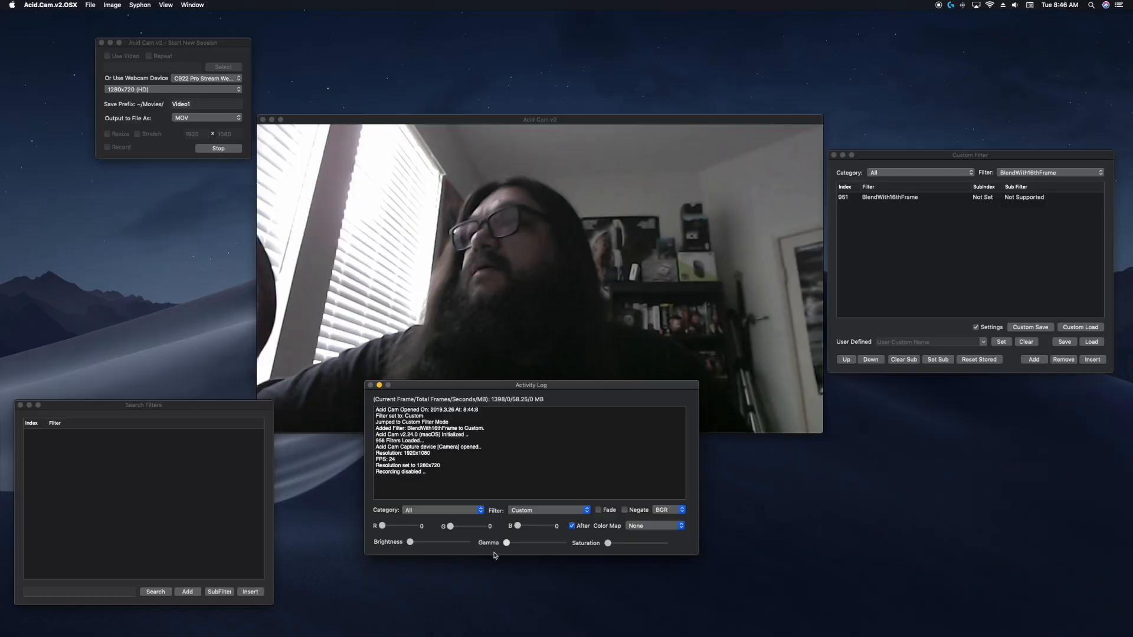
{"action": "mouse_move", "coordinate": [609, 548]}
{"action": "left_mouse_down"}
{"action": "mouse_move", "coordinate": [619, 547]}
{"action": "mouse_move", "coordinate": [603, 548]}
{"action": "left_mouse_up"}
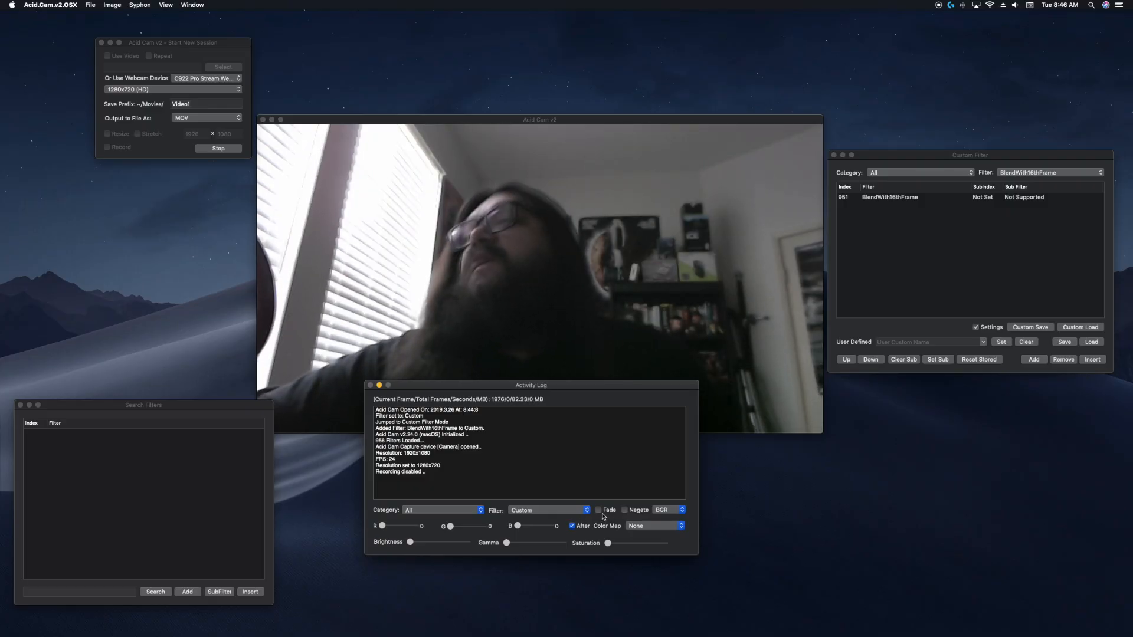
Cycle through the color channel orders and set the order back to BGR.
{"action": "left_click", "coordinate": [660, 511]}
{"action": "left_click", "coordinate": [662, 520]}
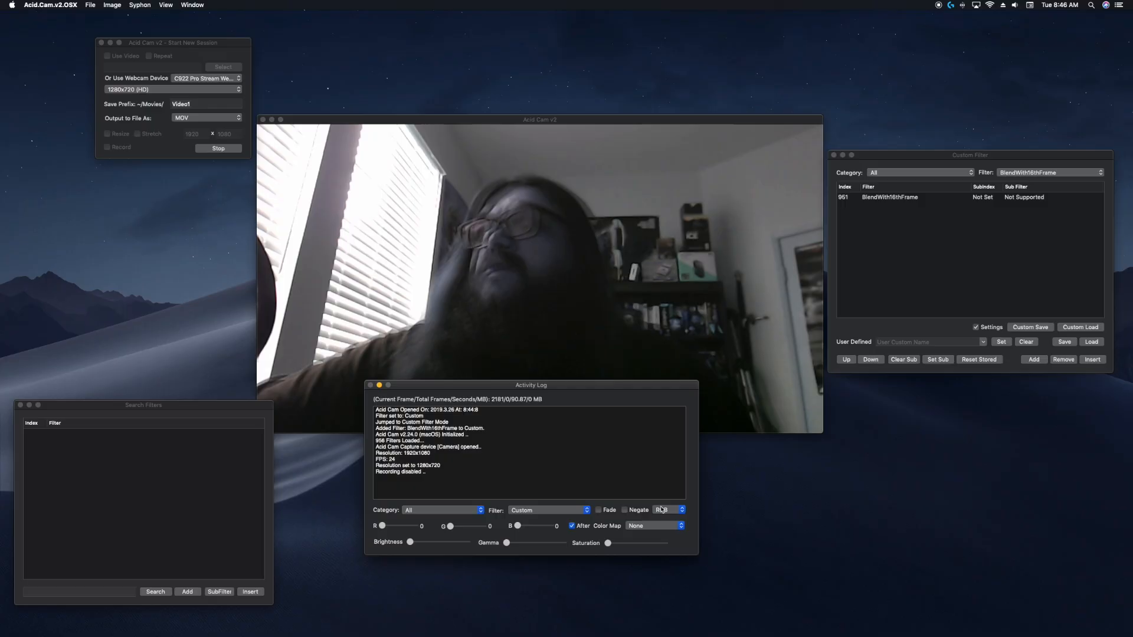
{"action": "left_click", "coordinate": [662, 510]}
{"action": "left_click", "coordinate": [662, 520]}
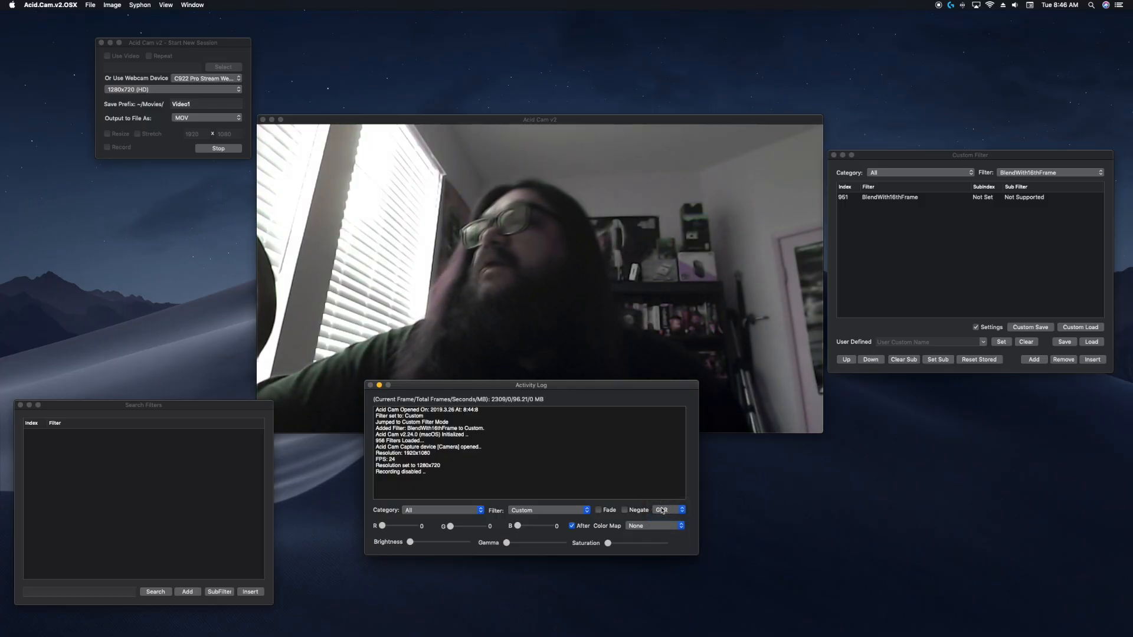
{"action": "left_click", "coordinate": [662, 509]}
{"action": "left_click", "coordinate": [662, 521]}
{"action": "left_click", "coordinate": [662, 510]}
{"action": "left_click", "coordinate": [662, 520]}
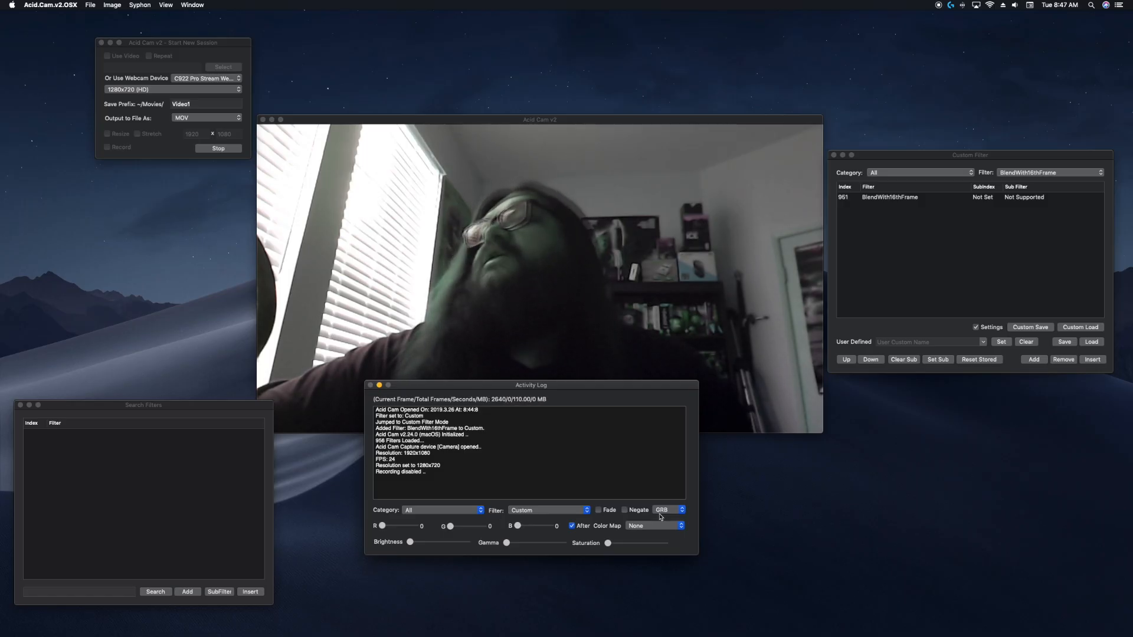
{"action": "left_click", "coordinate": [661, 512]}
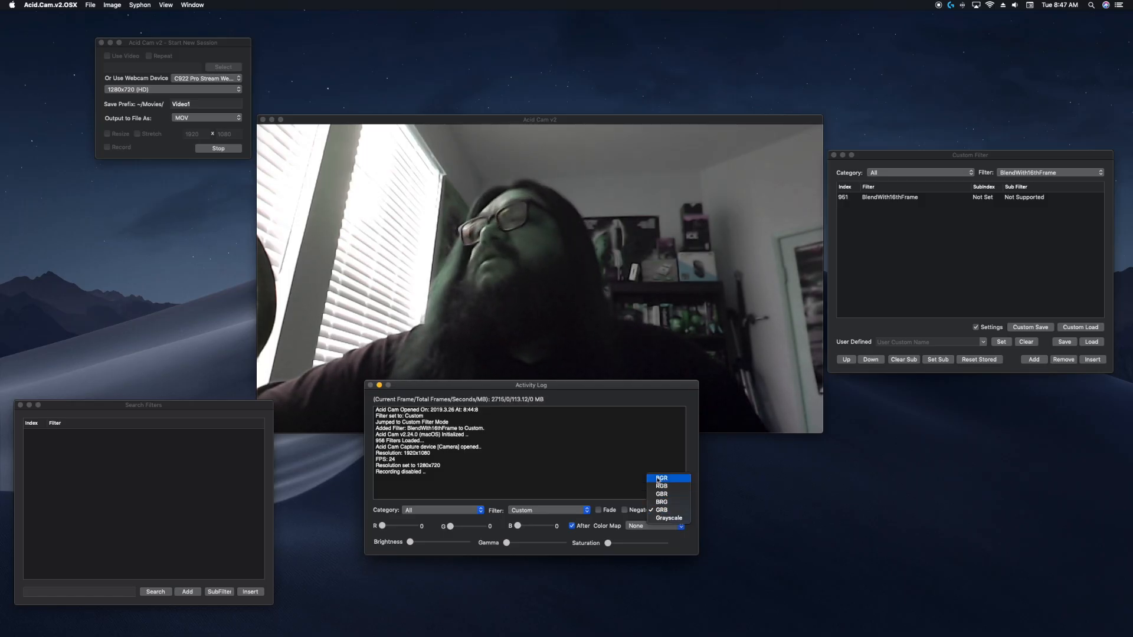
{"action": "left_click", "coordinate": [658, 479]}
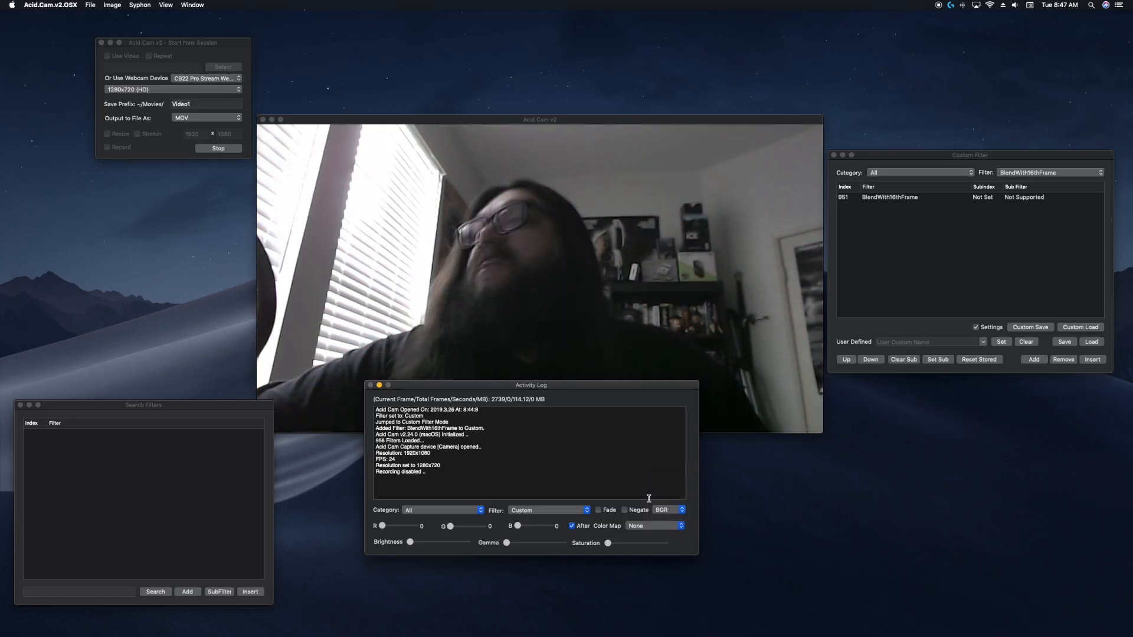
Preview the Autumn, Bone, Jet, Winter and Rainbow color maps, then set the color map back to None.
{"action": "left_click", "coordinate": [643, 527]}
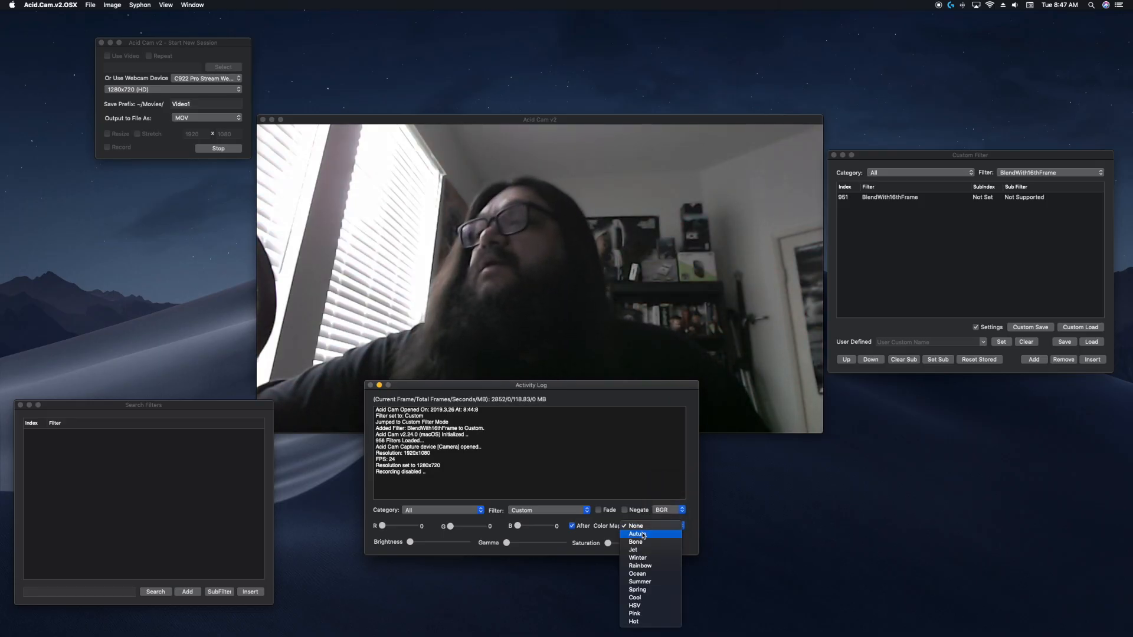
{"action": "left_click", "coordinate": [643, 535]}
{"action": "left_click", "coordinate": [642, 527]}
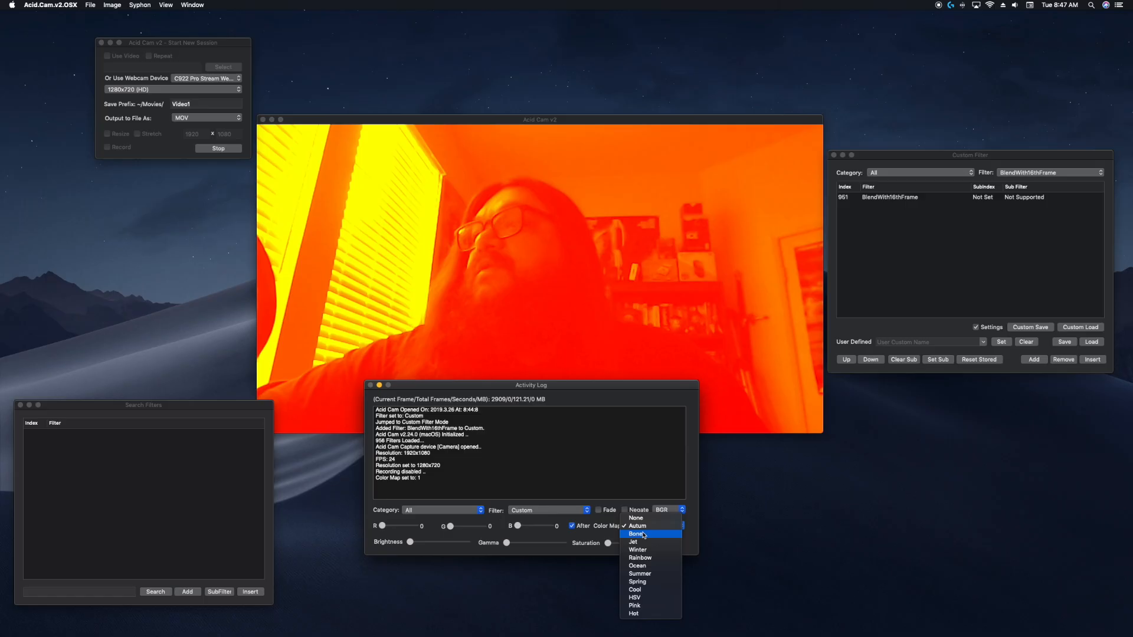
{"action": "left_click", "coordinate": [644, 535]}
{"action": "left_click", "coordinate": [645, 531]}
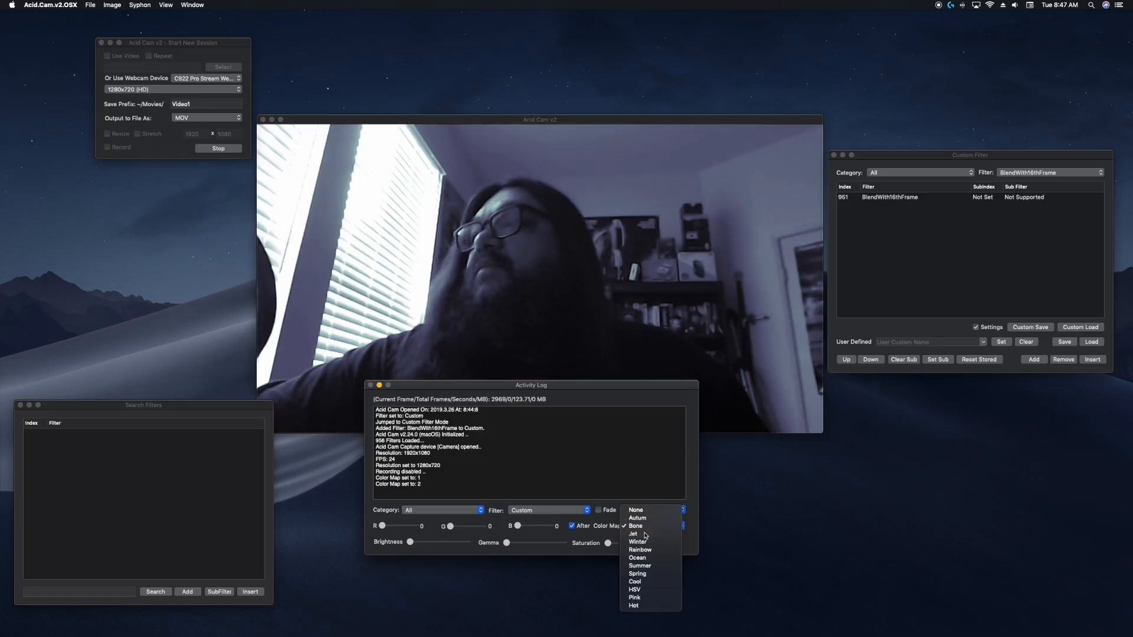
{"action": "left_click", "coordinate": [645, 533]}
{"action": "left_click", "coordinate": [646, 533]}
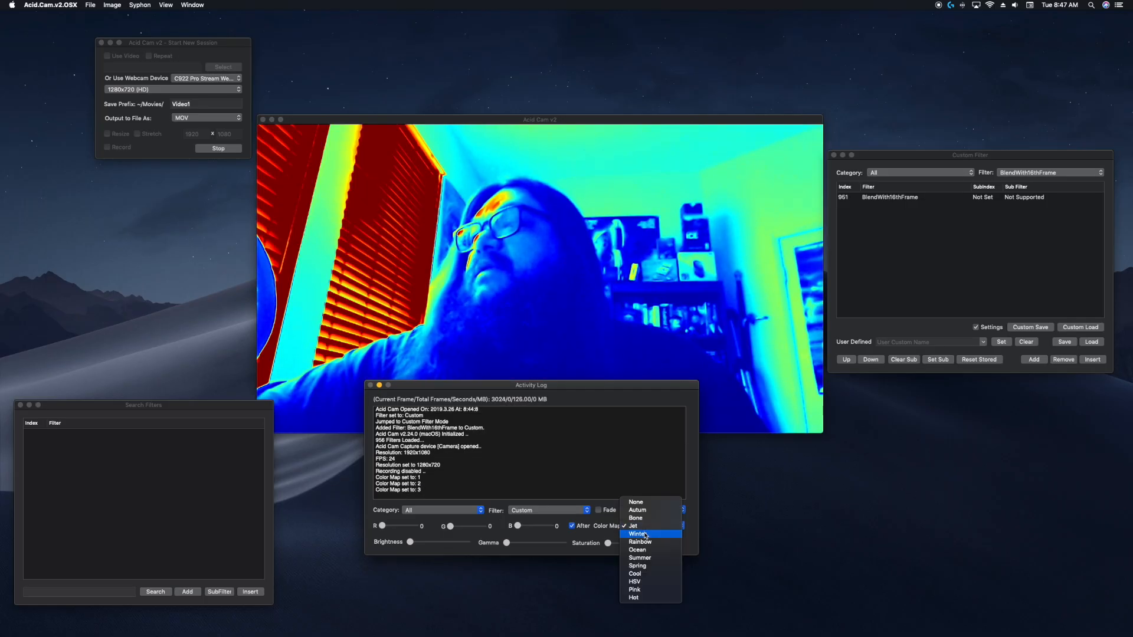
{"action": "left_click", "coordinate": [646, 535]}
{"action": "left_click", "coordinate": [646, 525]}
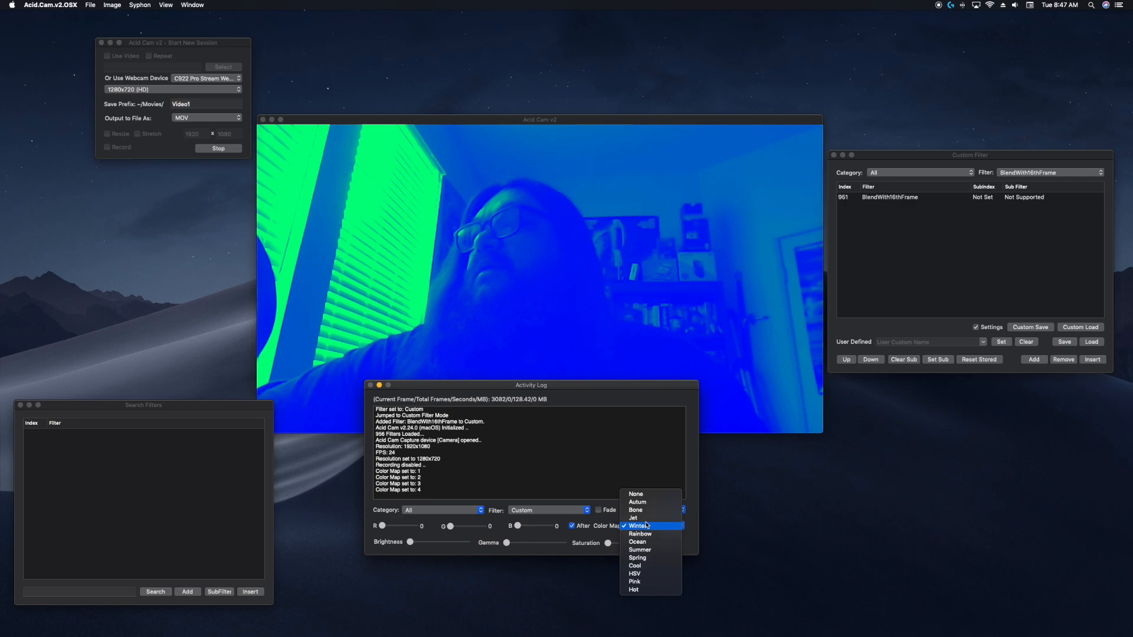
{"action": "left_click", "coordinate": [646, 534]}
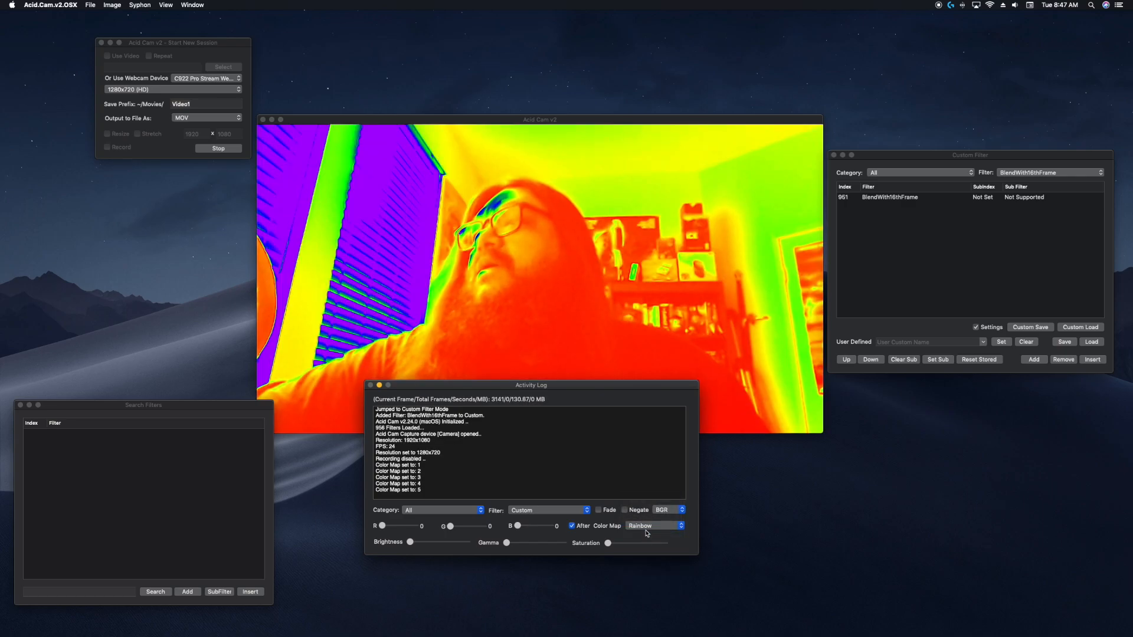
{"action": "left_click", "coordinate": [647, 526]}
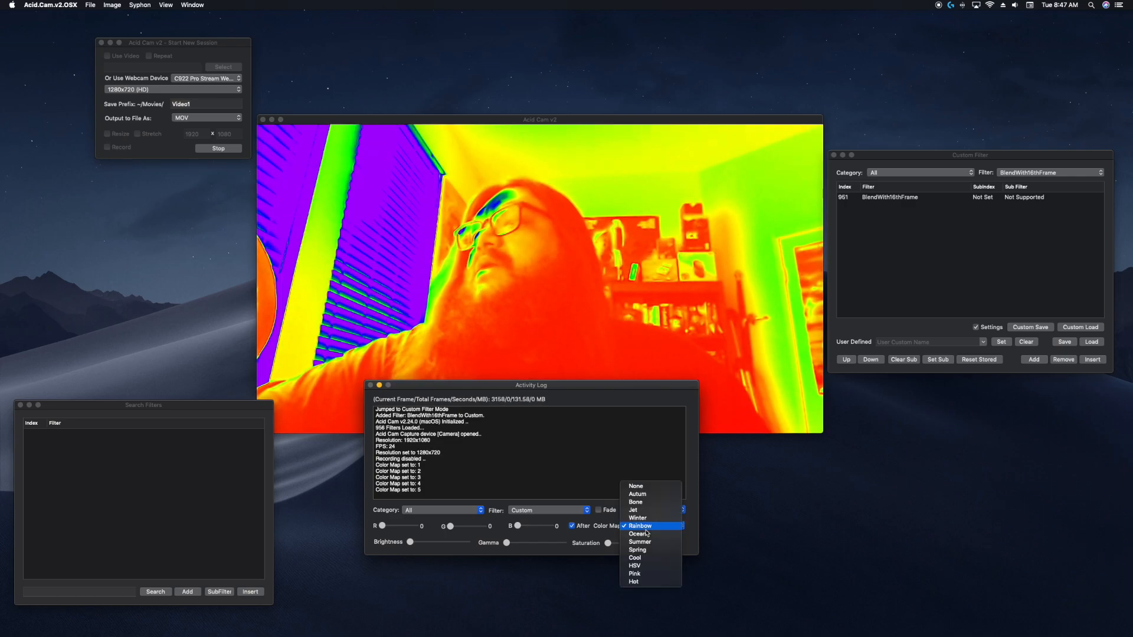
{"action": "left_click", "coordinate": [647, 487]}
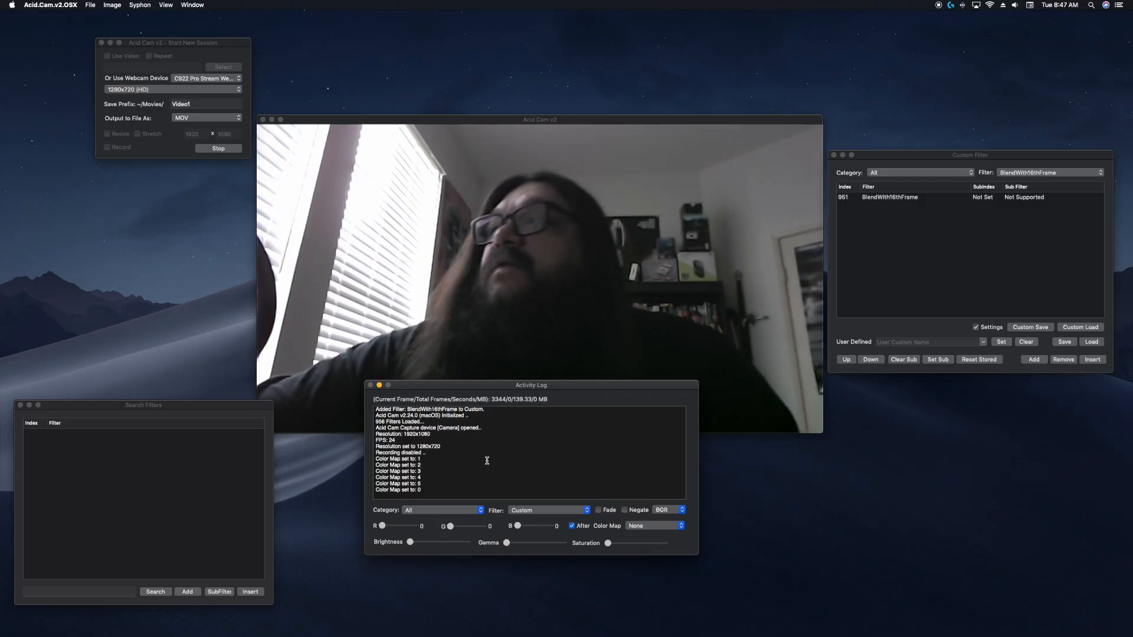
Limit the custom filter category to SubFilter and add SmoothSubFilter32 to the custom list.
{"action": "left_click", "coordinate": [917, 175]}
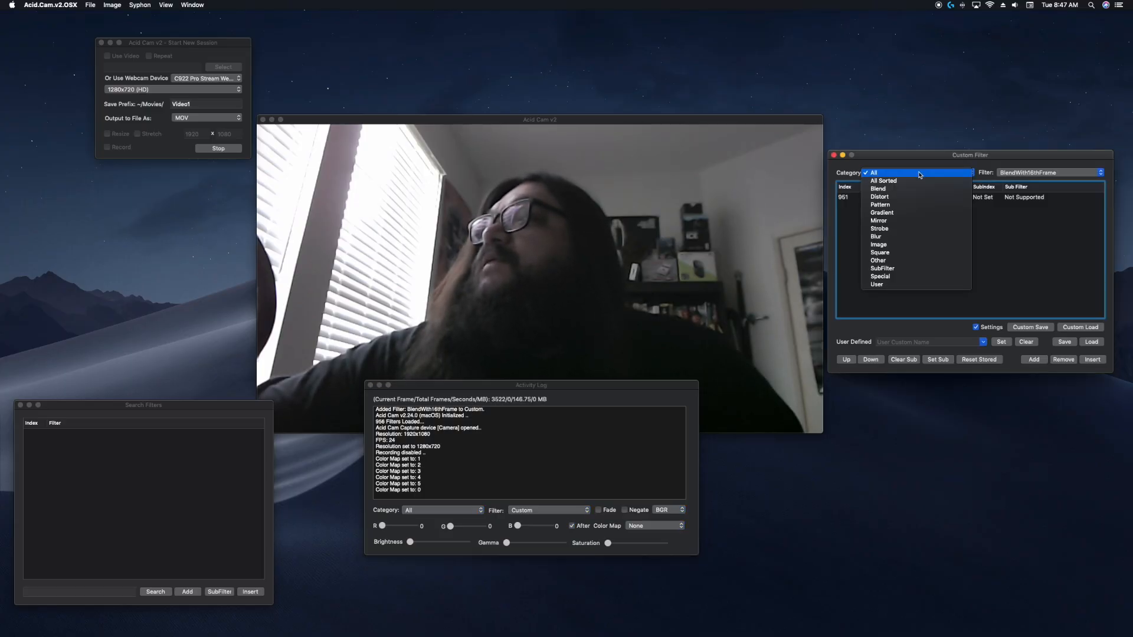
{"action": "left_click", "coordinate": [923, 270]}
{"action": "left_click", "coordinate": [1027, 173]}
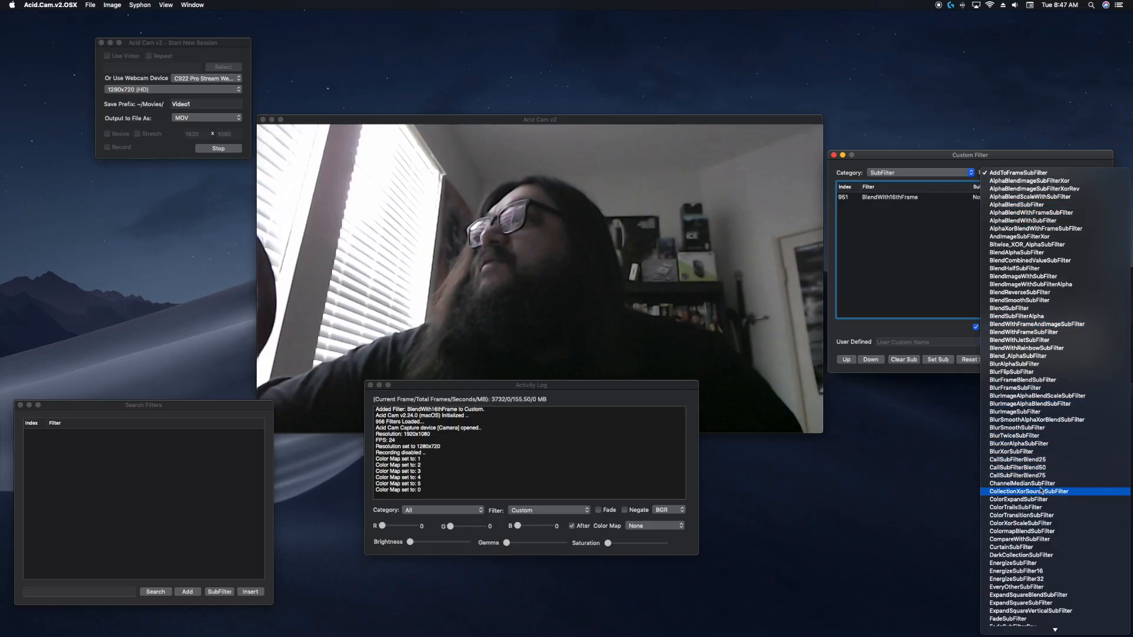
{"action": "mouse_move", "coordinate": [1064, 635]}
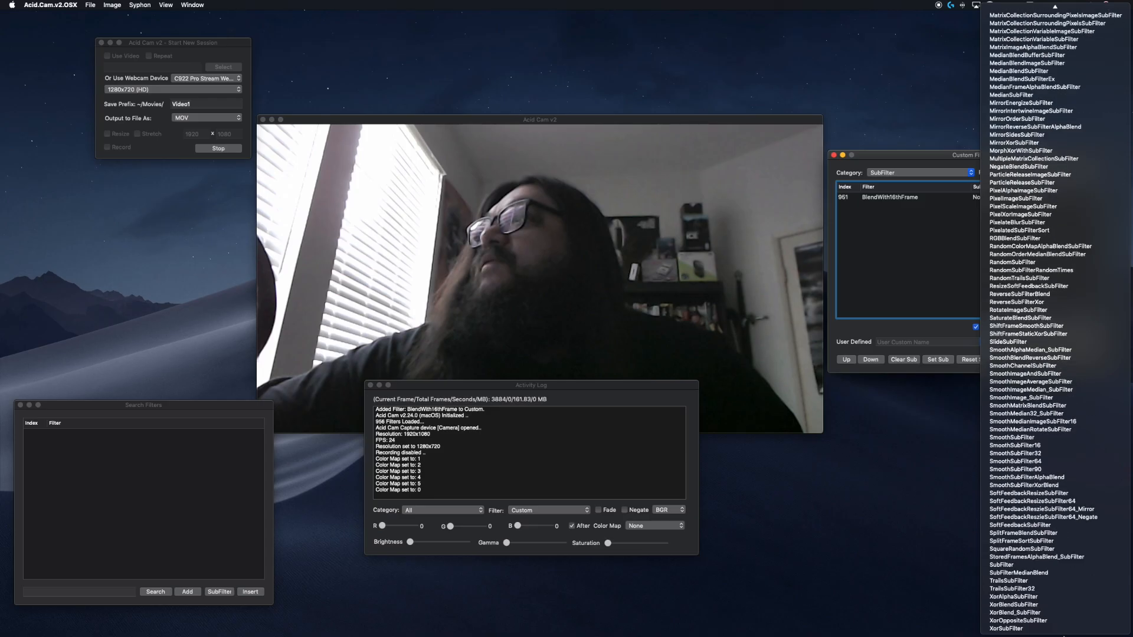
{"action": "left_click", "coordinate": [1035, 454]}
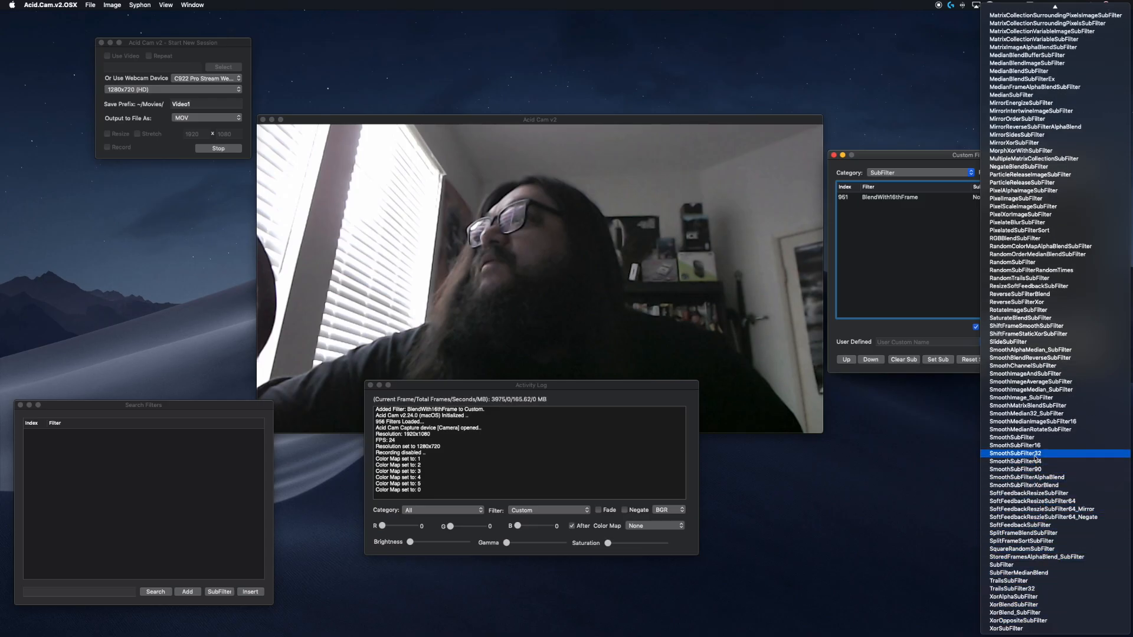
{"action": "left_click", "coordinate": [1033, 360]}
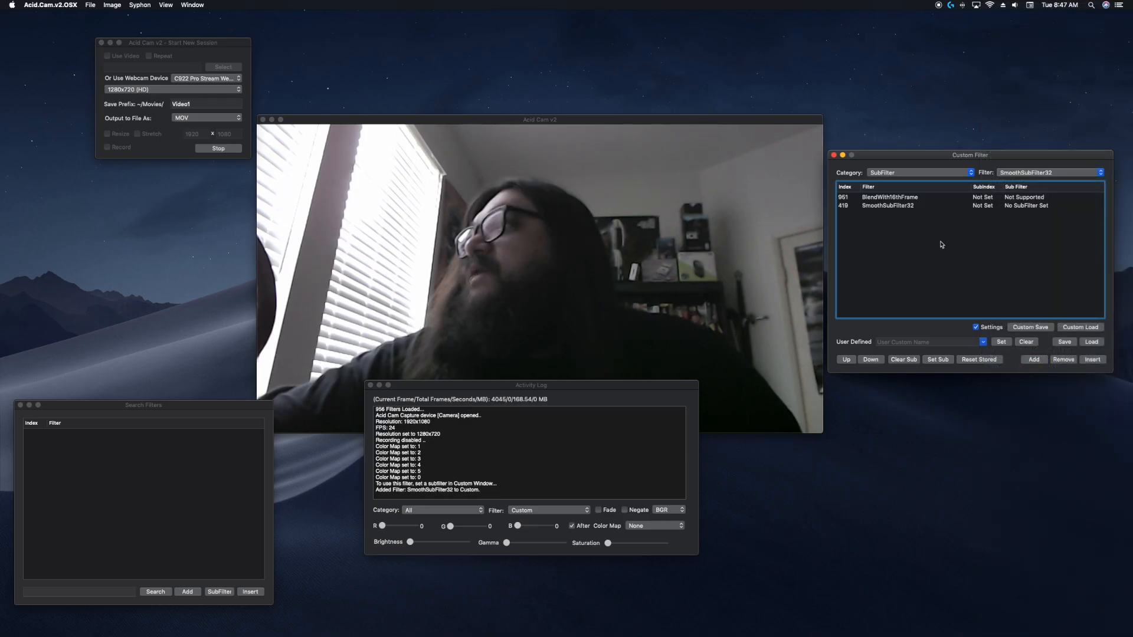
Remove the BlendWith16thFrame entry from the custom list and select the SmoothSubFilter32 entry.
{"action": "left_click", "coordinate": [920, 197]}
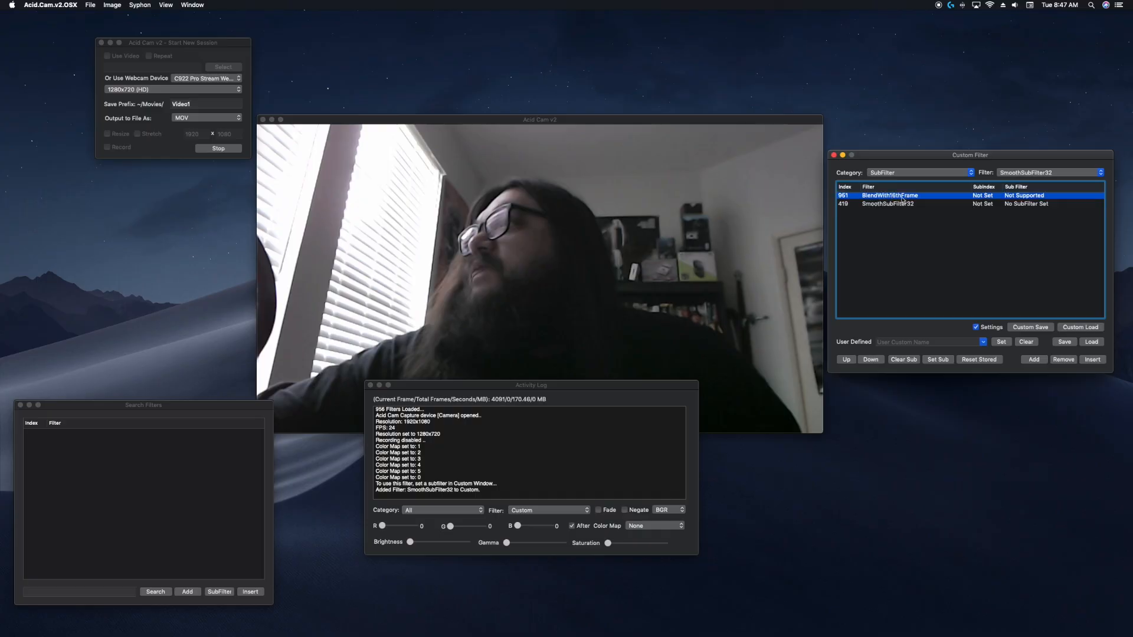
{"action": "left_click", "coordinate": [1063, 359]}
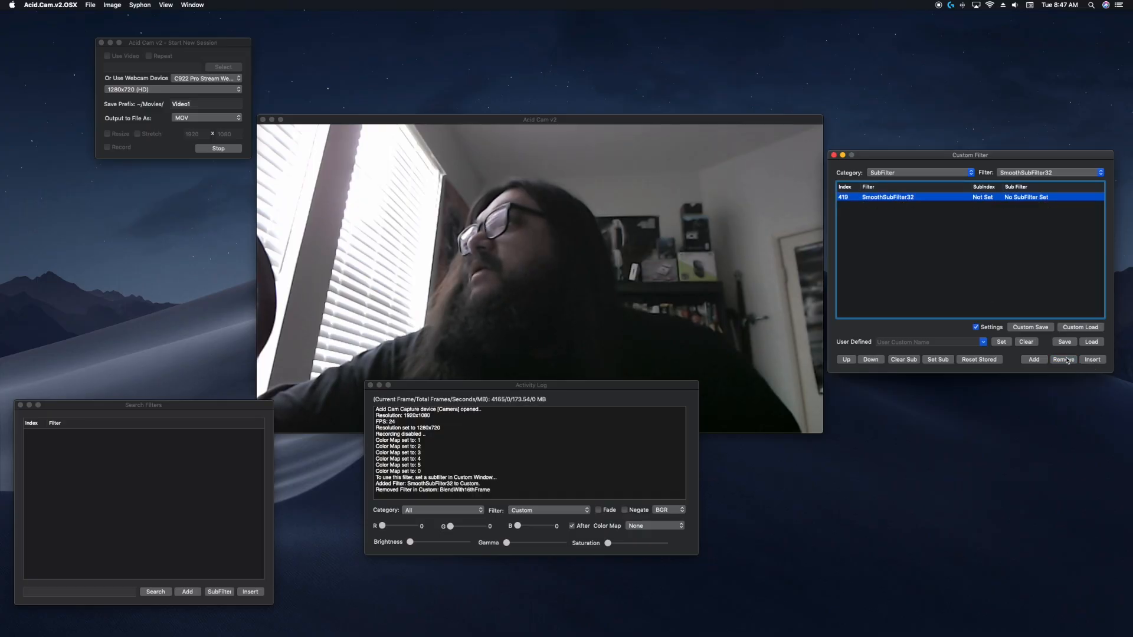
{"action": "double_click", "coordinate": [1024, 197]}
{"action": "left_click", "coordinate": [935, 199]}
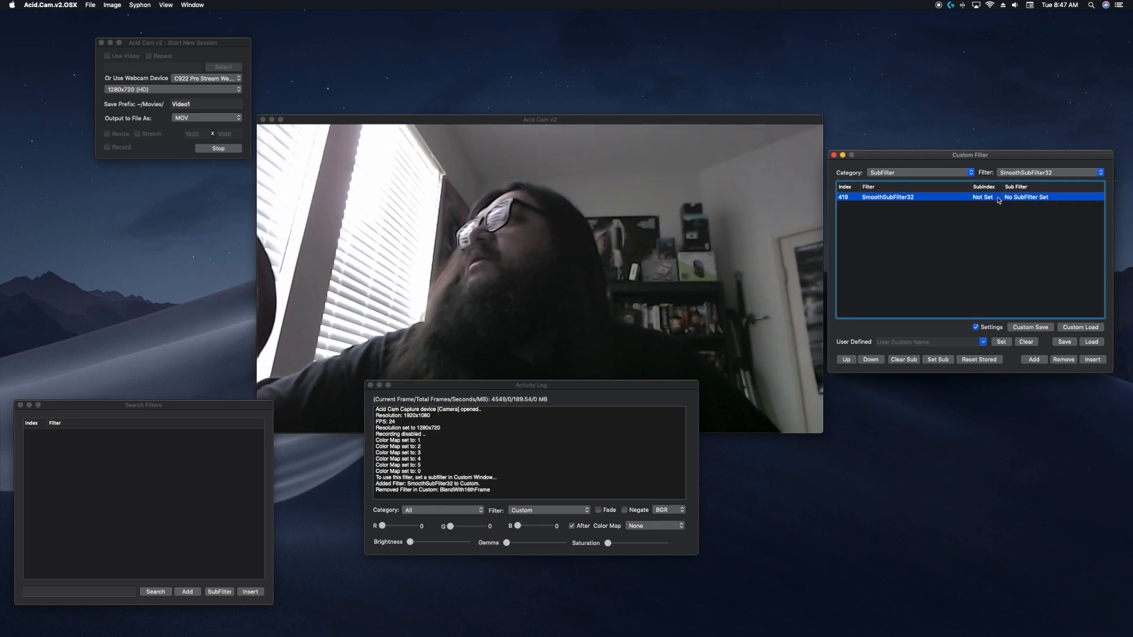
Switch the filter category back to All and set IntertwineRows32 as the subfilter of SmoothSubFilter32.
{"action": "left_click", "coordinate": [915, 173]}
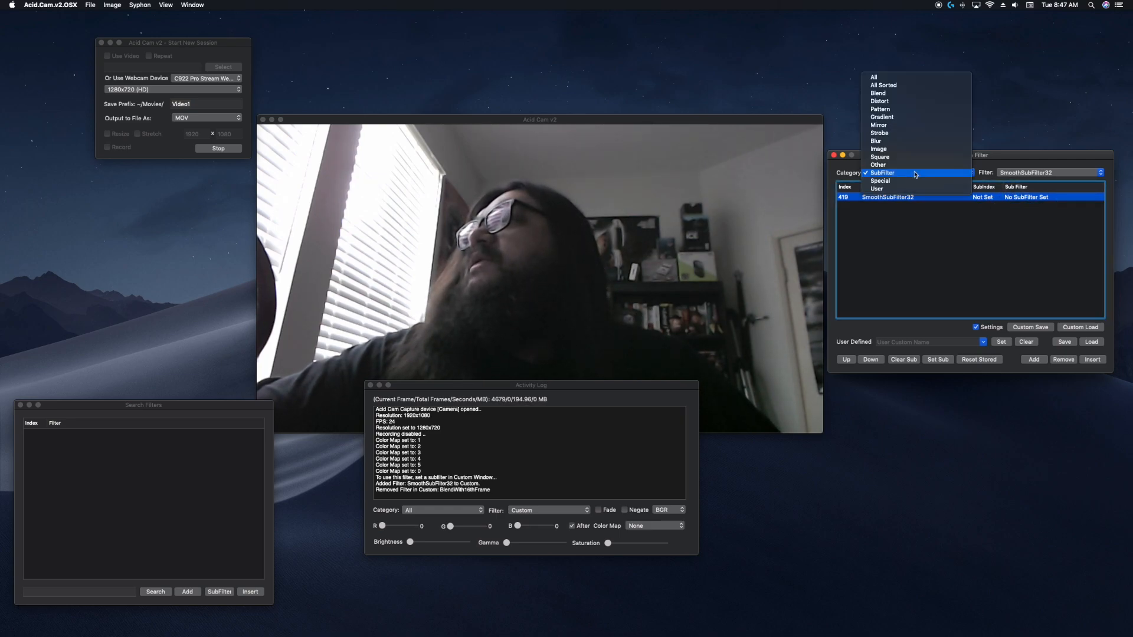
{"action": "left_click", "coordinate": [881, 78]}
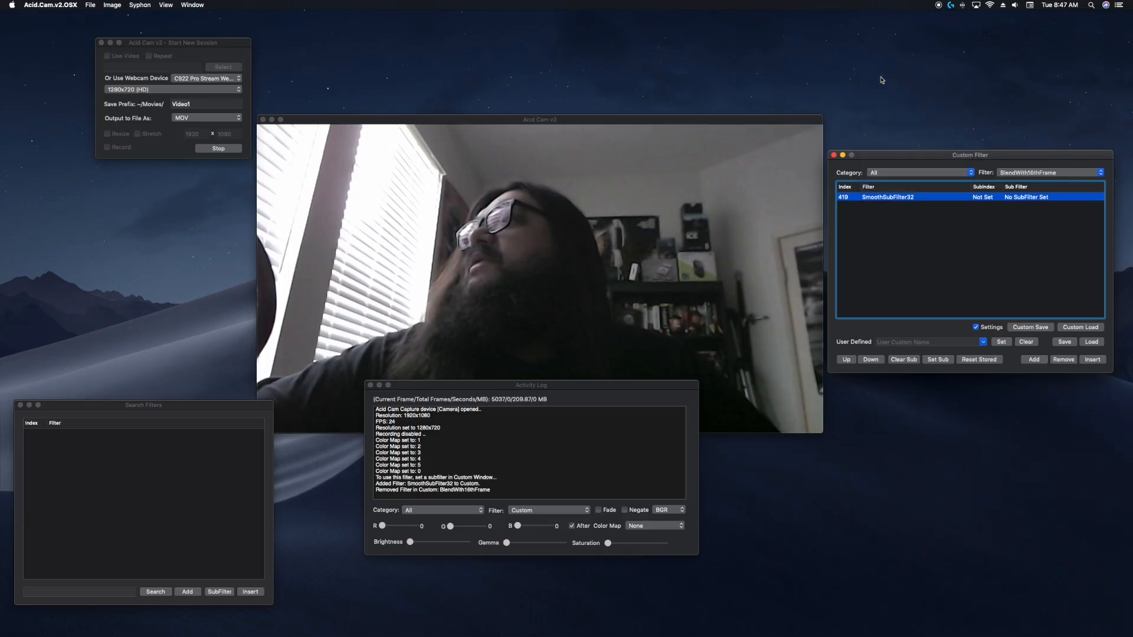
{"action": "left_click", "coordinate": [1015, 173]}
{"action": "scroll", "coordinate": [1015, 174], "scroll_direction": "up", "scroll_amount": 5}
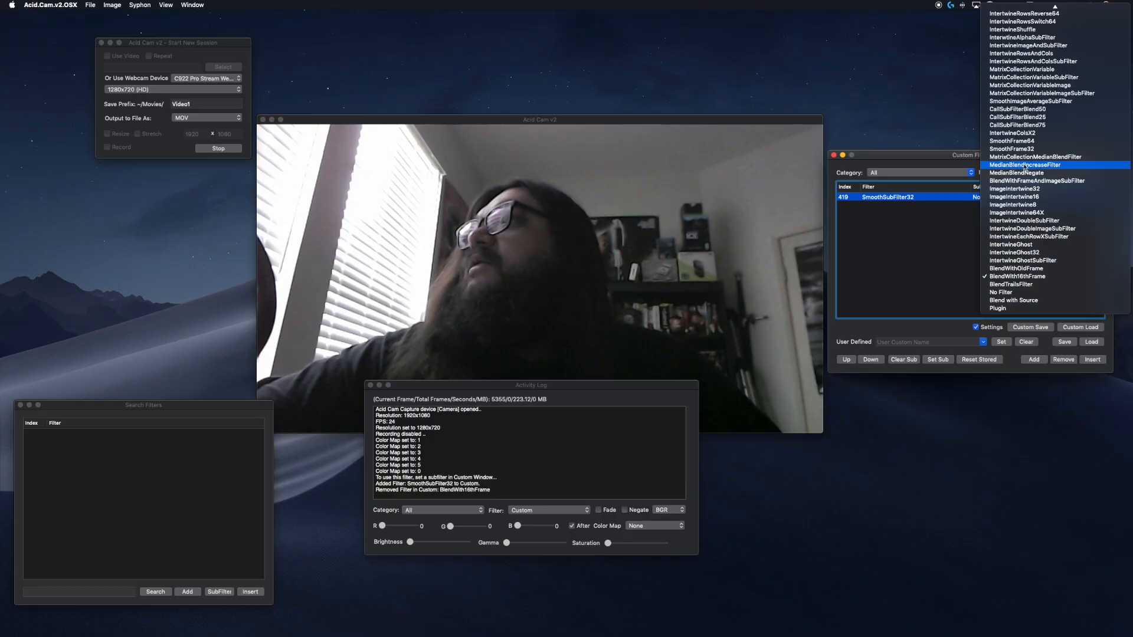
{"action": "scroll", "coordinate": [1023, 150], "scroll_direction": "up", "scroll_amount": 5}
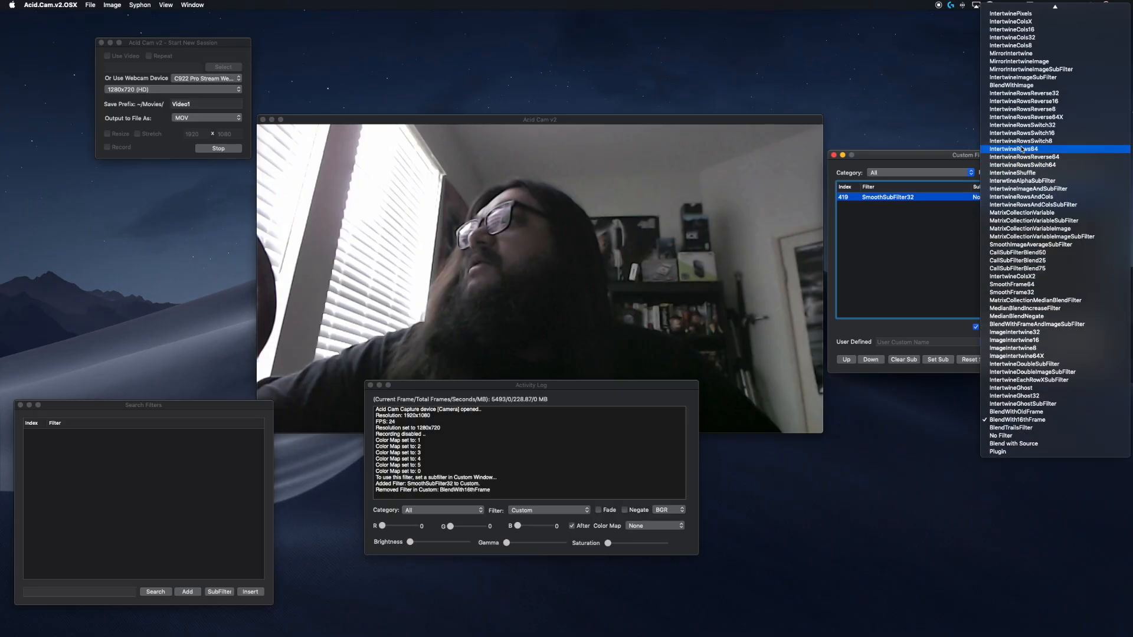
{"action": "scroll", "coordinate": [1023, 150], "scroll_direction": "up", "scroll_amount": 5}
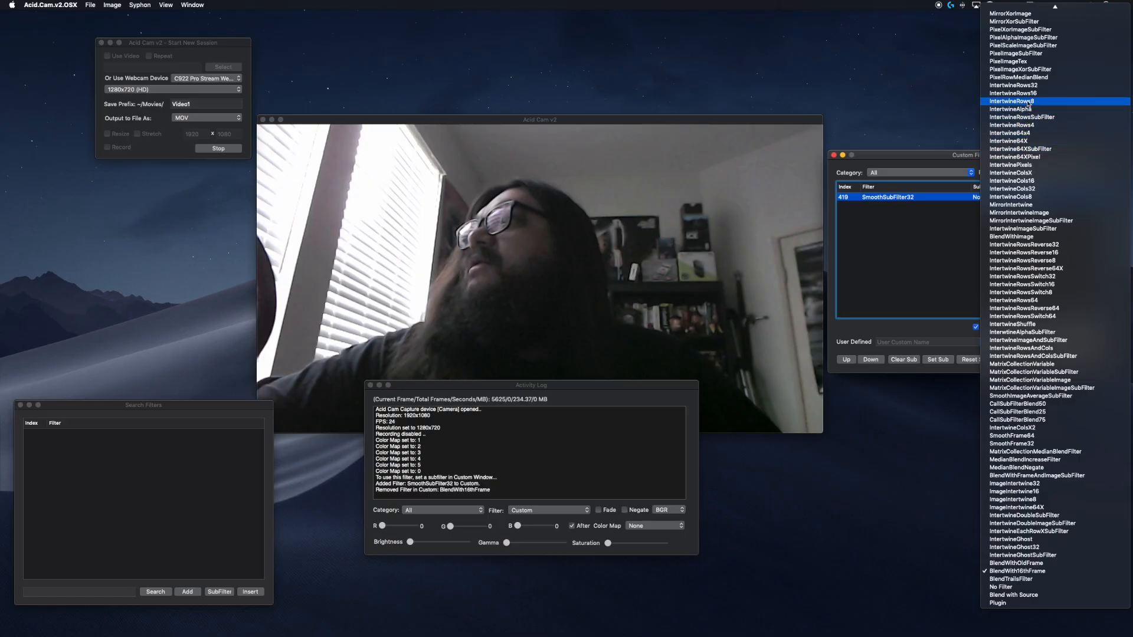
{"action": "left_click", "coordinate": [1024, 86]}
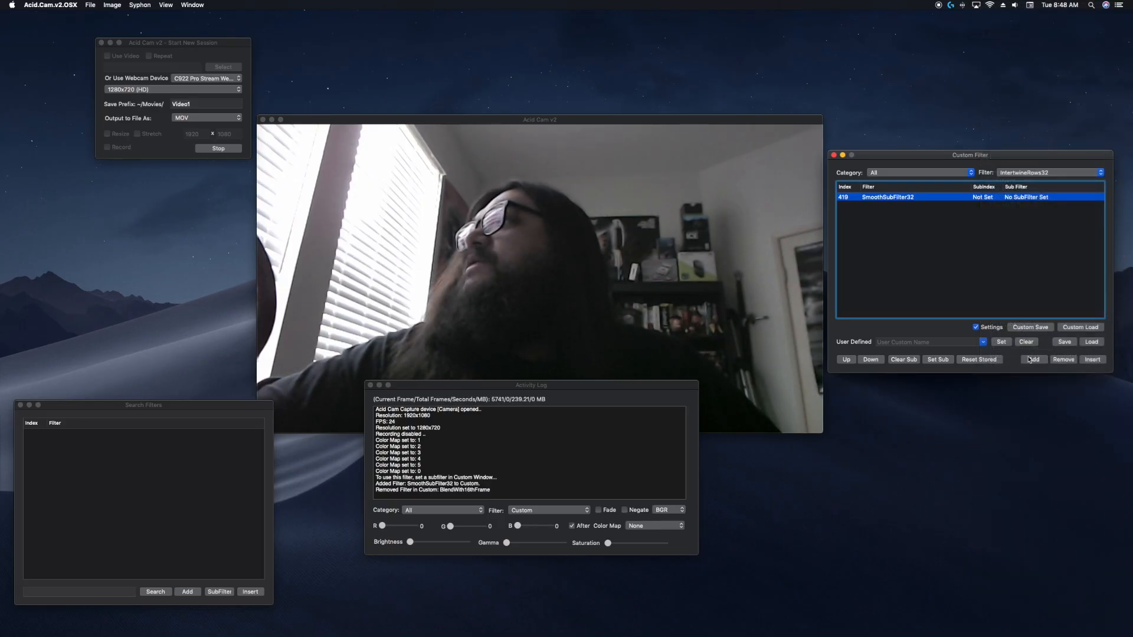
{"action": "left_click", "coordinate": [936, 359]}
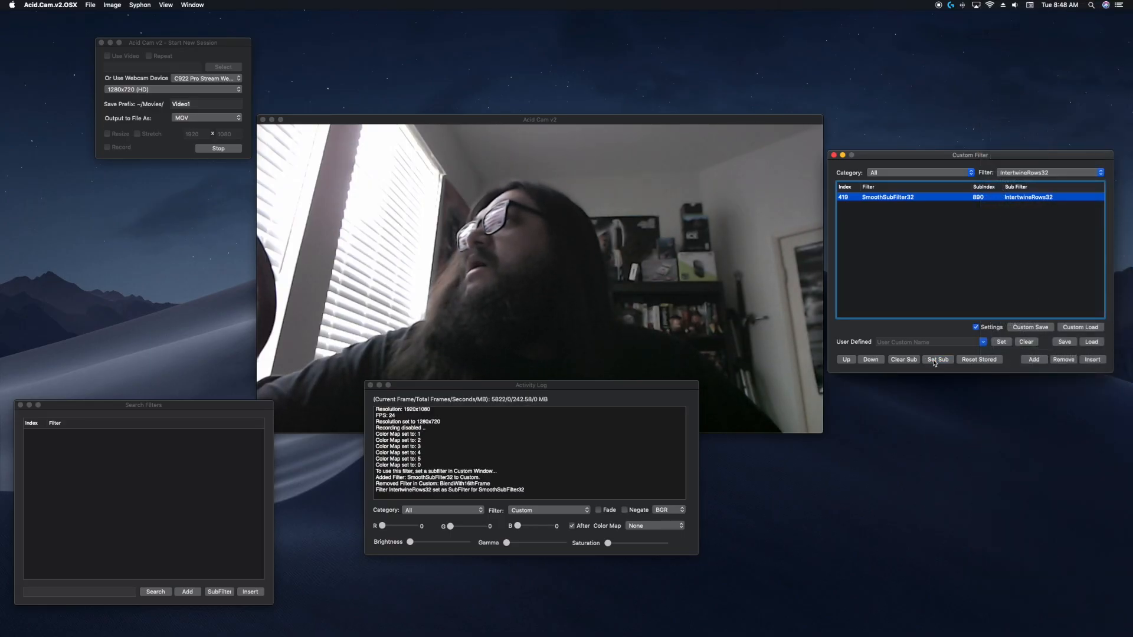
Add MedianBlend from the Blur category to the custom filter list.
{"action": "left_click", "coordinate": [899, 173]}
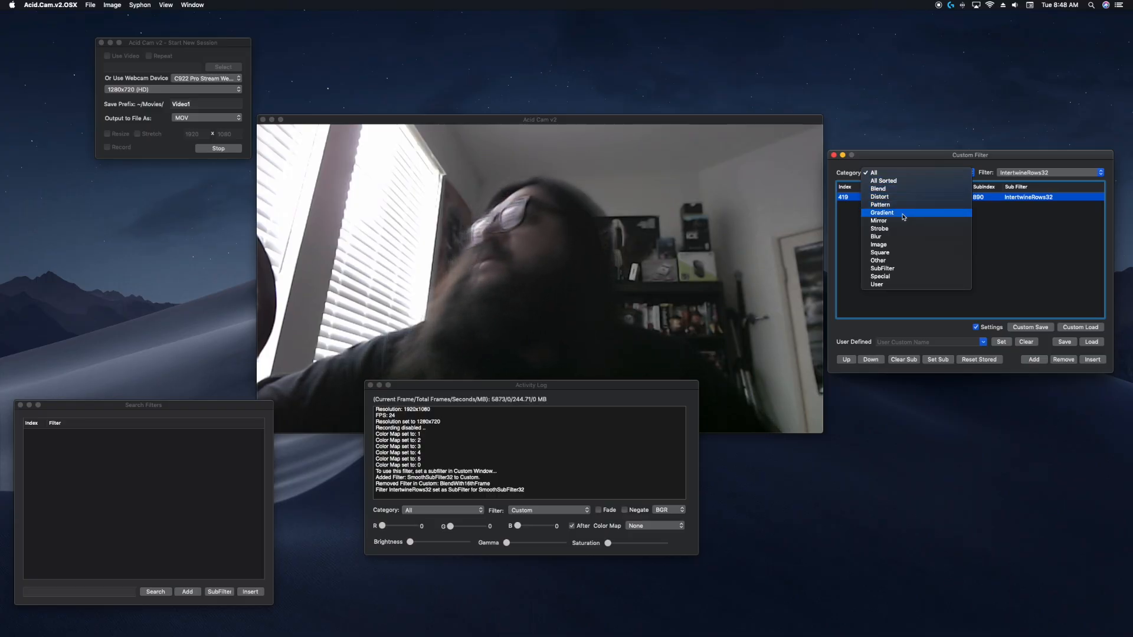
{"action": "left_click", "coordinate": [903, 236]}
{"action": "left_click", "coordinate": [1044, 172]}
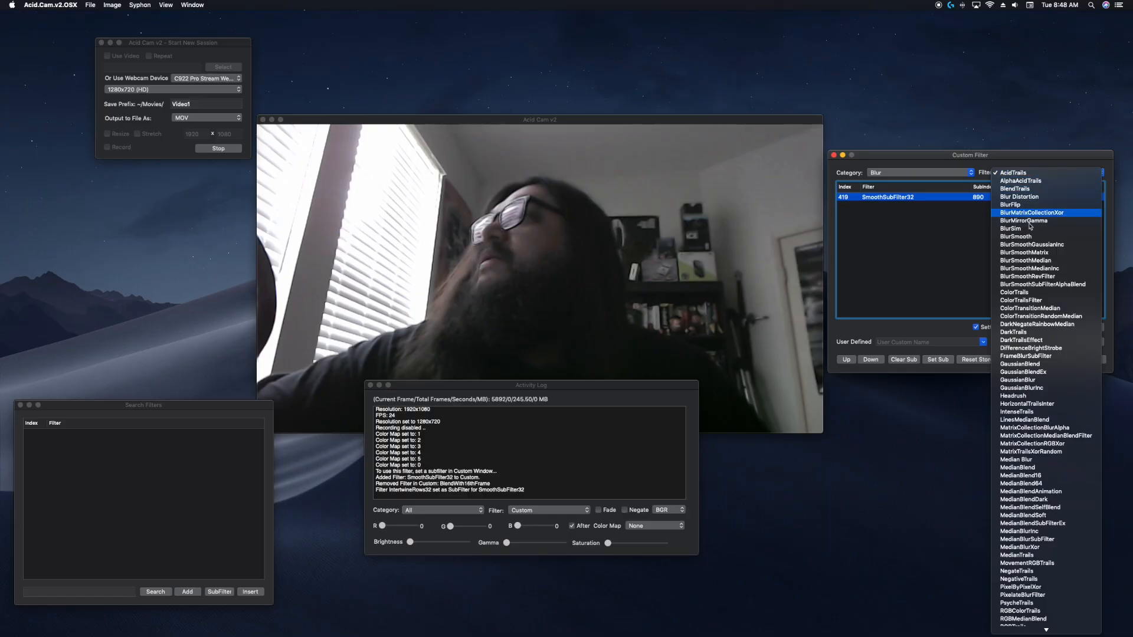
{"action": "left_click", "coordinate": [1056, 472]}
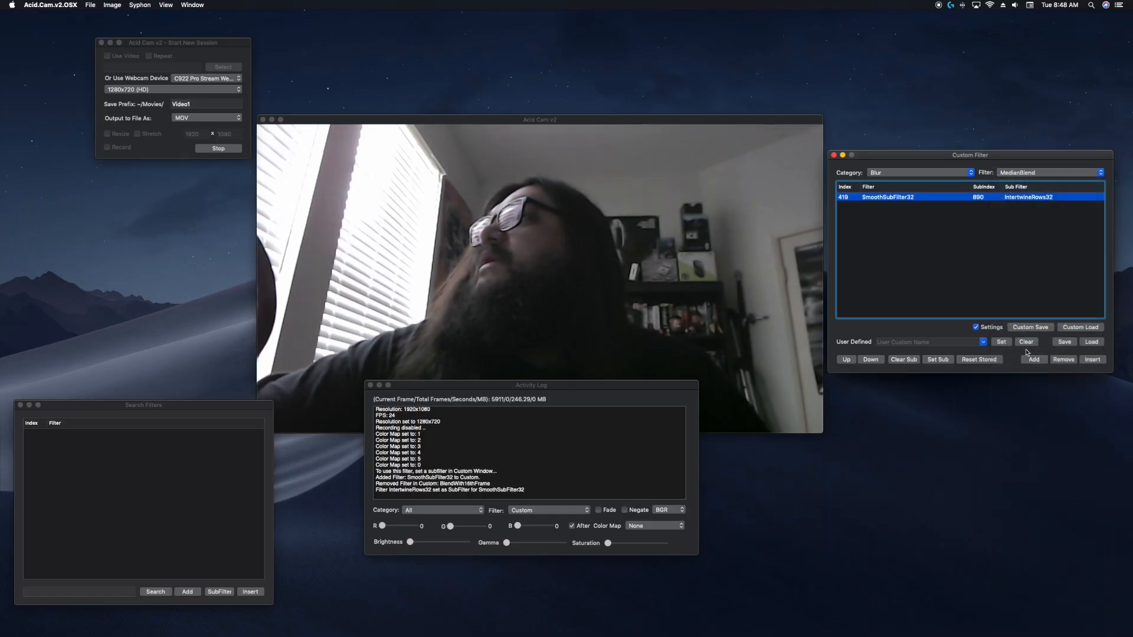
{"action": "left_click", "coordinate": [1032, 360]}
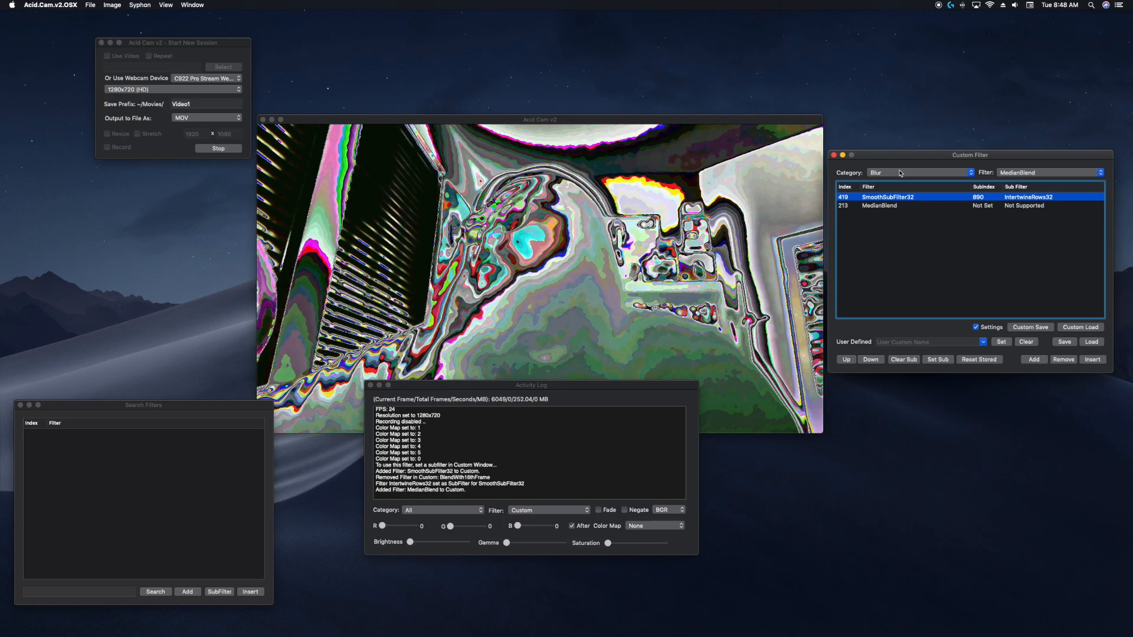
Remove the MedianBlend and SmoothSubFilter32 entries from the custom filter list.
{"action": "left_click", "coordinate": [890, 204]}
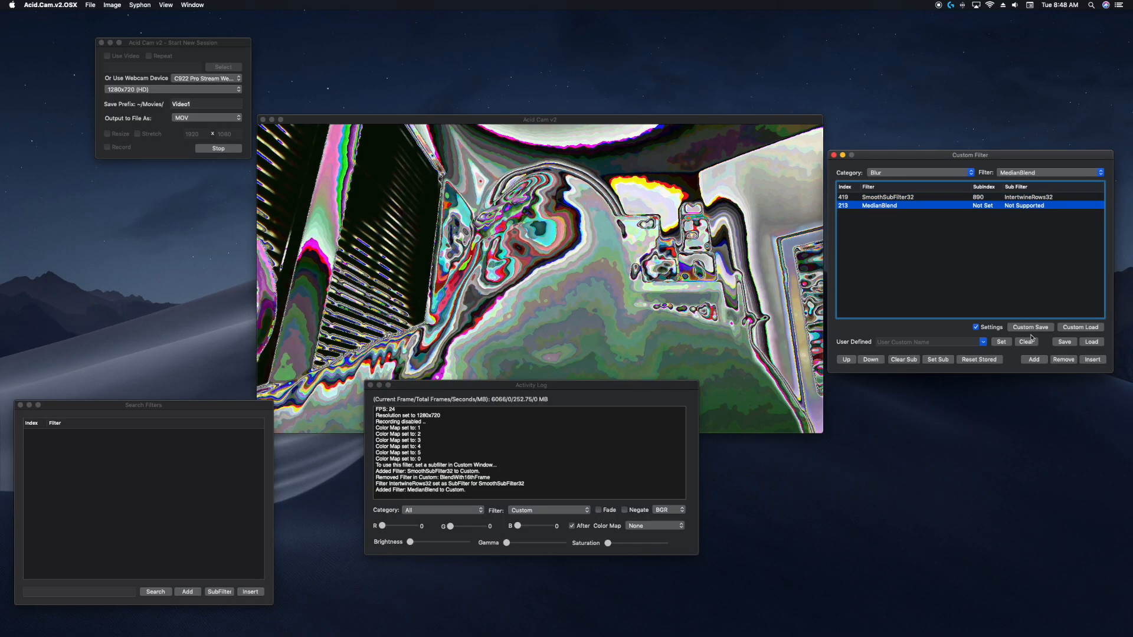
{"action": "left_click", "coordinate": [1056, 359]}
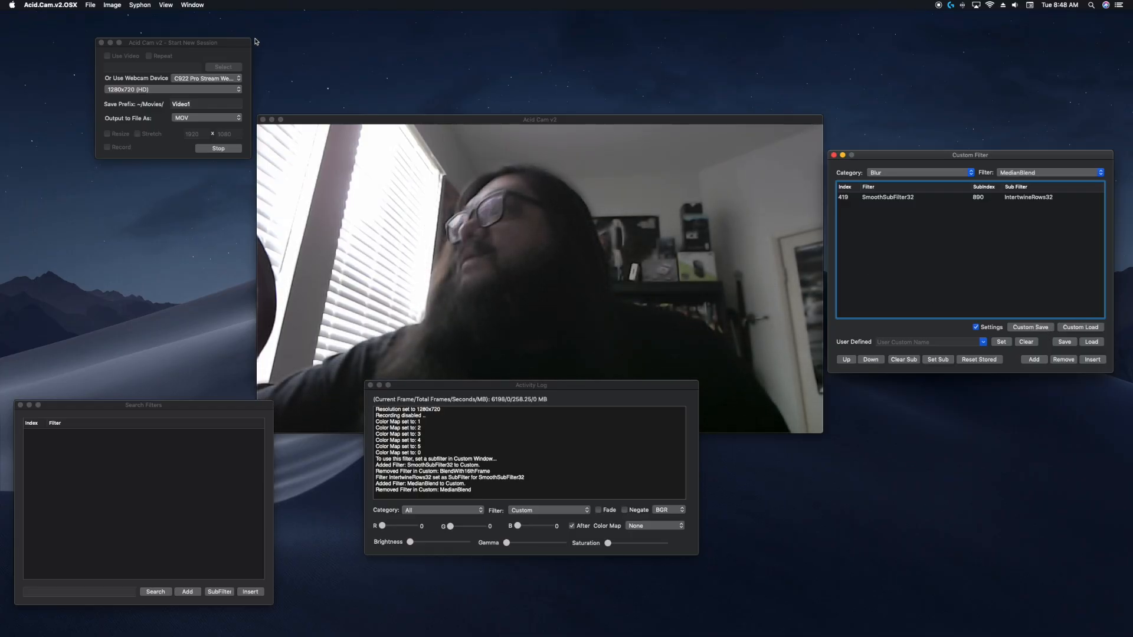
{"action": "left_click", "coordinate": [920, 199]}
{"action": "left_click", "coordinate": [1057, 360]}
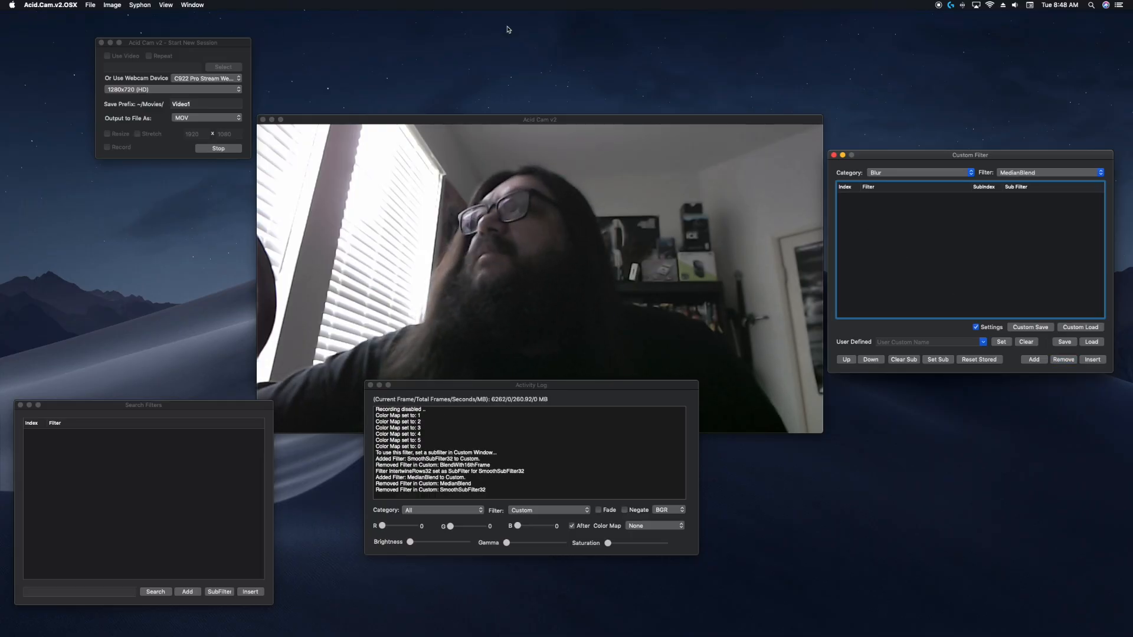
Open the Preferences window and move it beside the video window.
{"action": "left_click", "coordinate": [58, 4]}
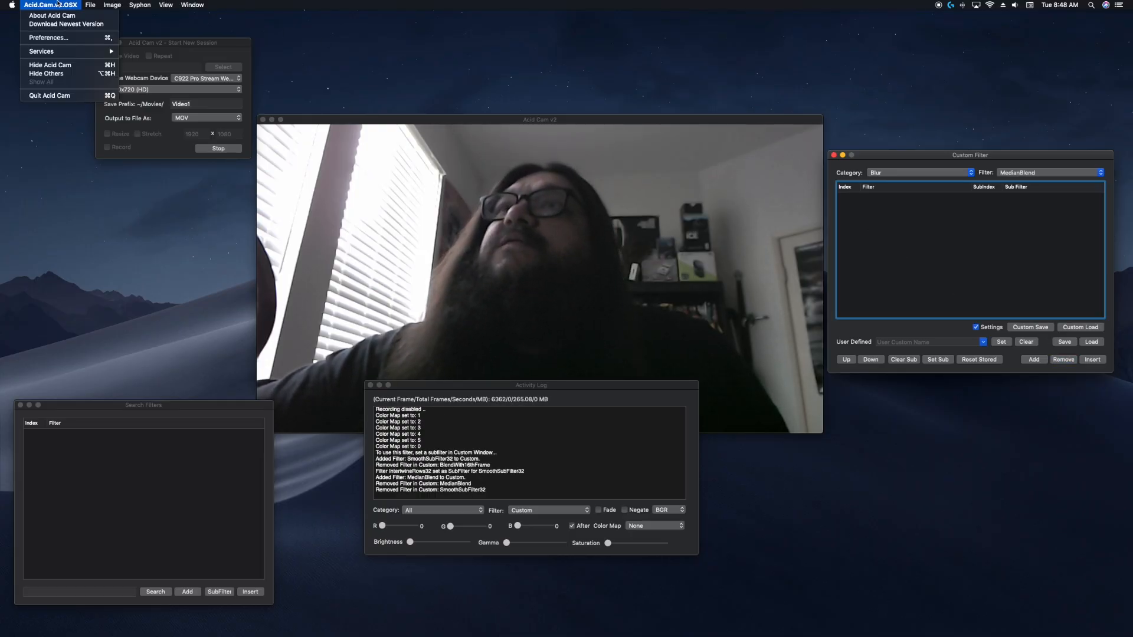
{"action": "left_click", "coordinate": [62, 37]}
{"action": "left_click_drag", "start_coordinate": [126, 305], "coordinate": [135, 204]}
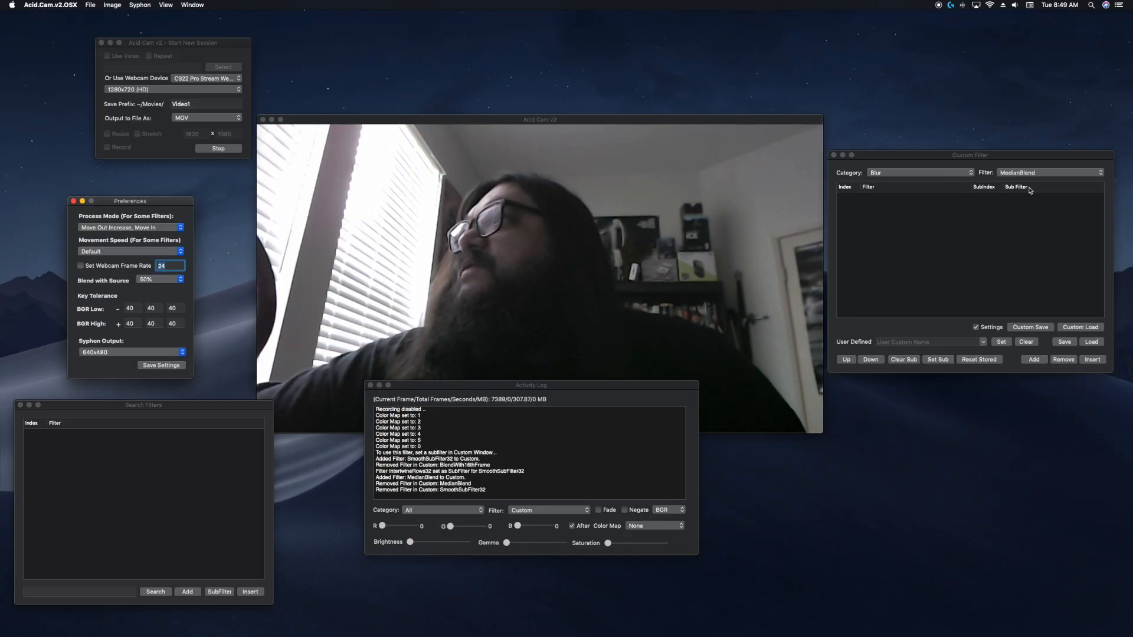
Add MedianBlend from the Blur category to the custom filter list again.
{"action": "left_click", "coordinate": [949, 173]}
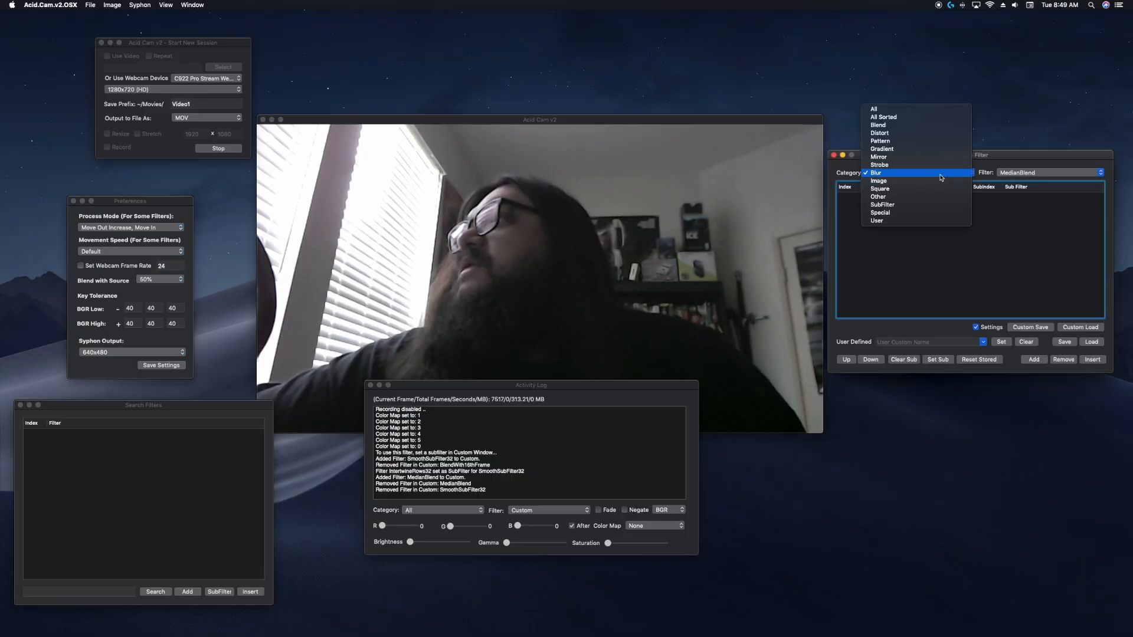
{"action": "left_click", "coordinate": [936, 174]}
{"action": "left_click", "coordinate": [1030, 360]}
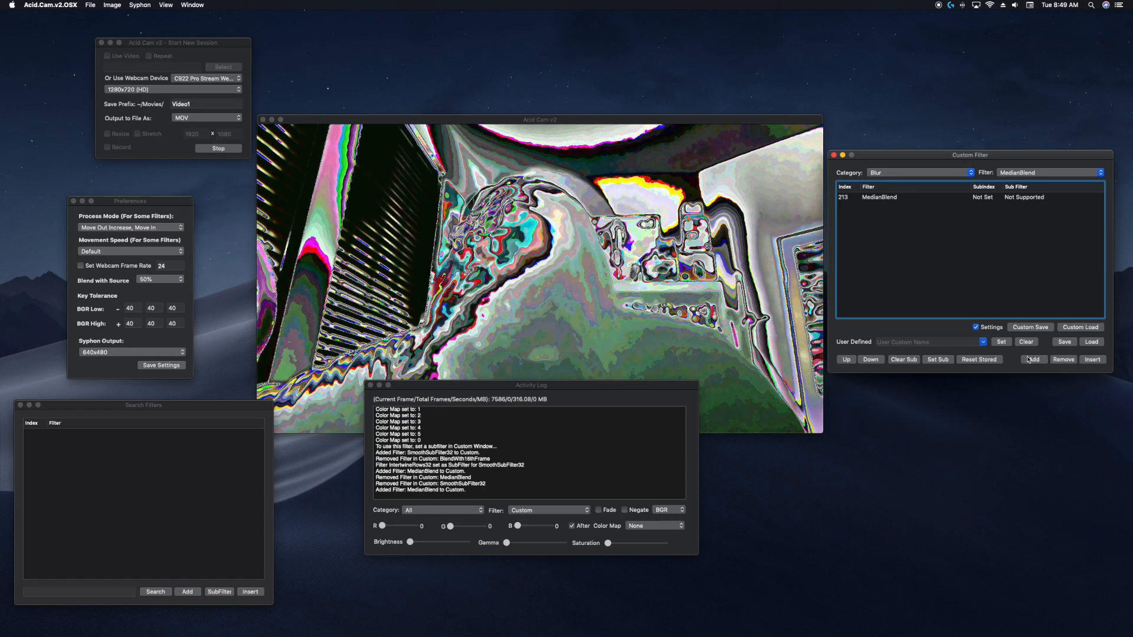
Add Blend with Source from the Special category to the custom list twice.
{"action": "left_click", "coordinate": [911, 173]}
{"action": "left_click", "coordinate": [907, 212]}
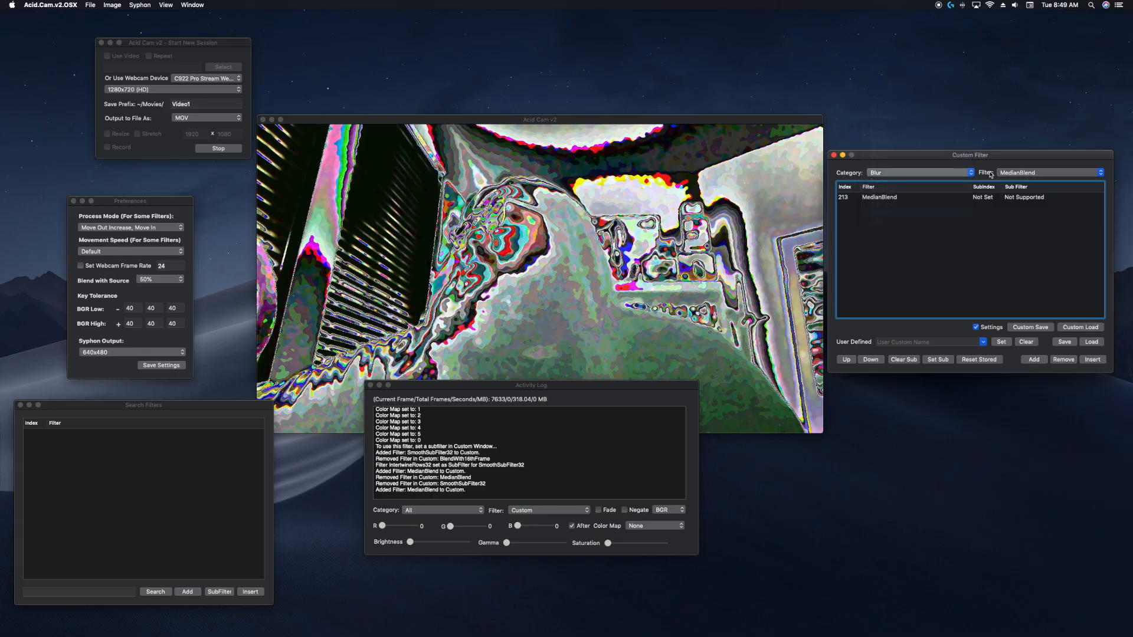
{"action": "left_click", "coordinate": [1010, 175]}
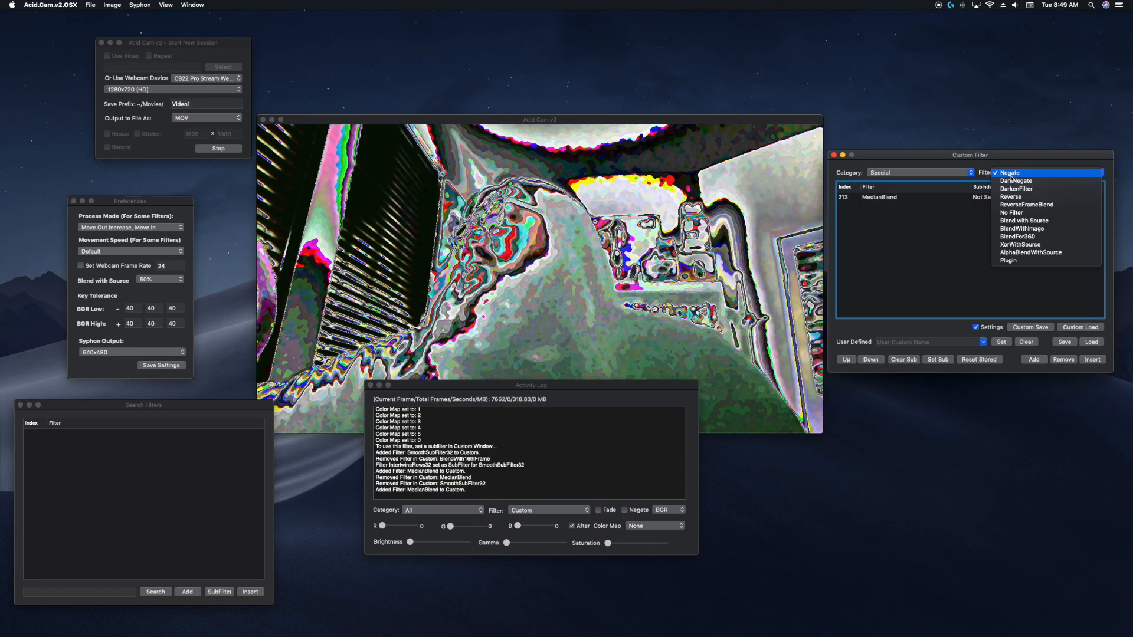
{"action": "left_click", "coordinate": [1014, 221]}
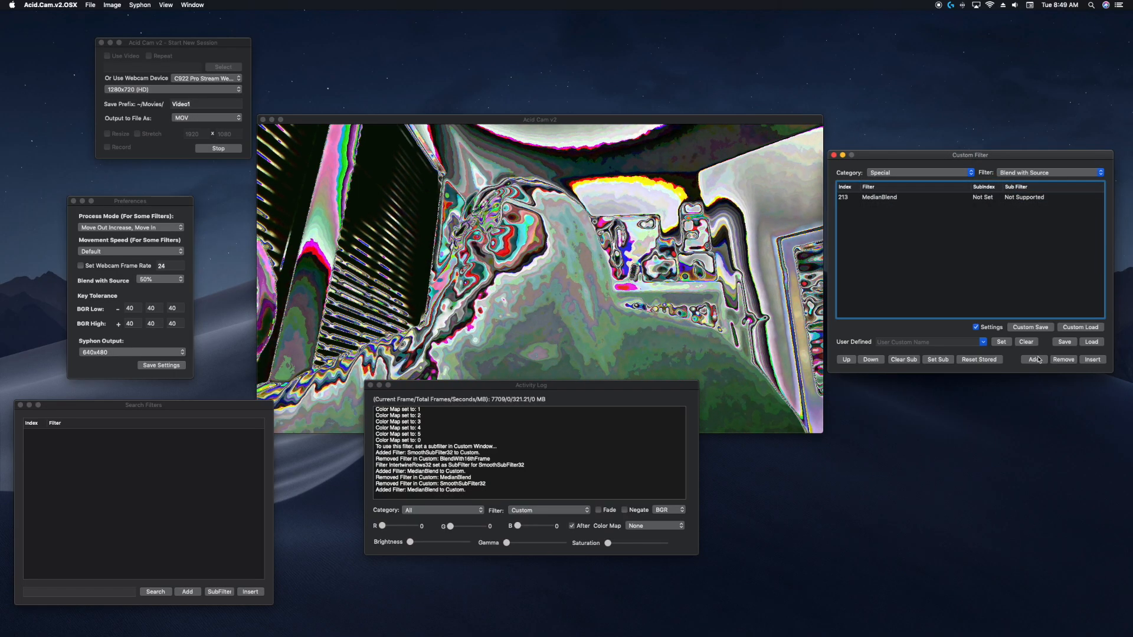
{"action": "left_click", "coordinate": [1036, 359]}
{"action": "left_click", "coordinate": [1035, 360]}
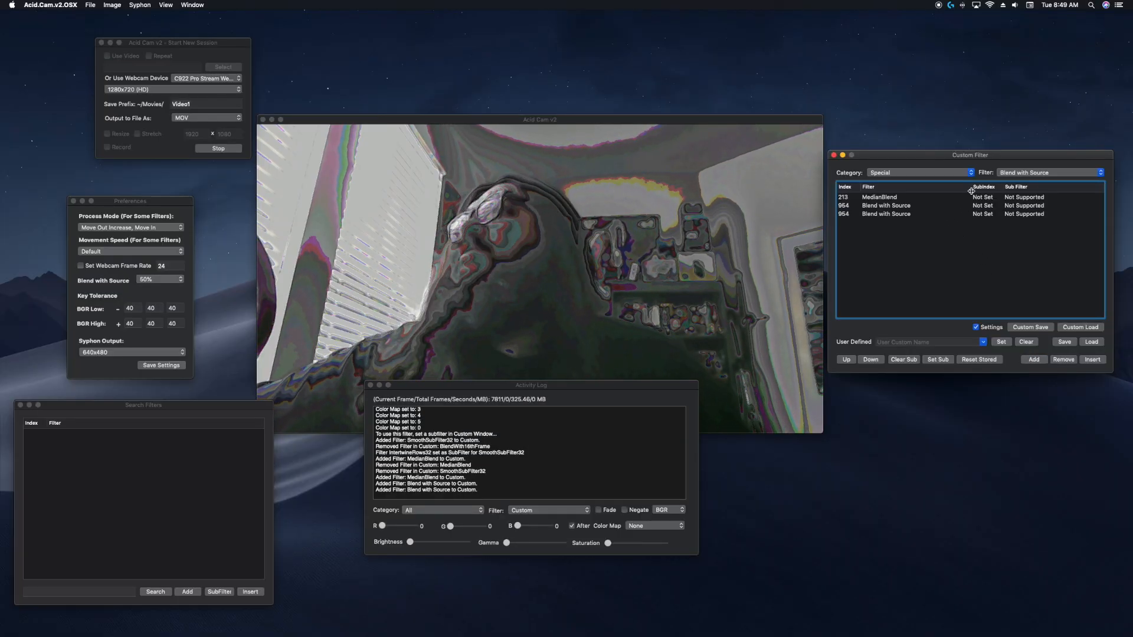
Remove both Blend with Source entries from the custom filter list.
{"action": "left_click", "coordinate": [918, 206]}
{"action": "left_click", "coordinate": [1063, 360]}
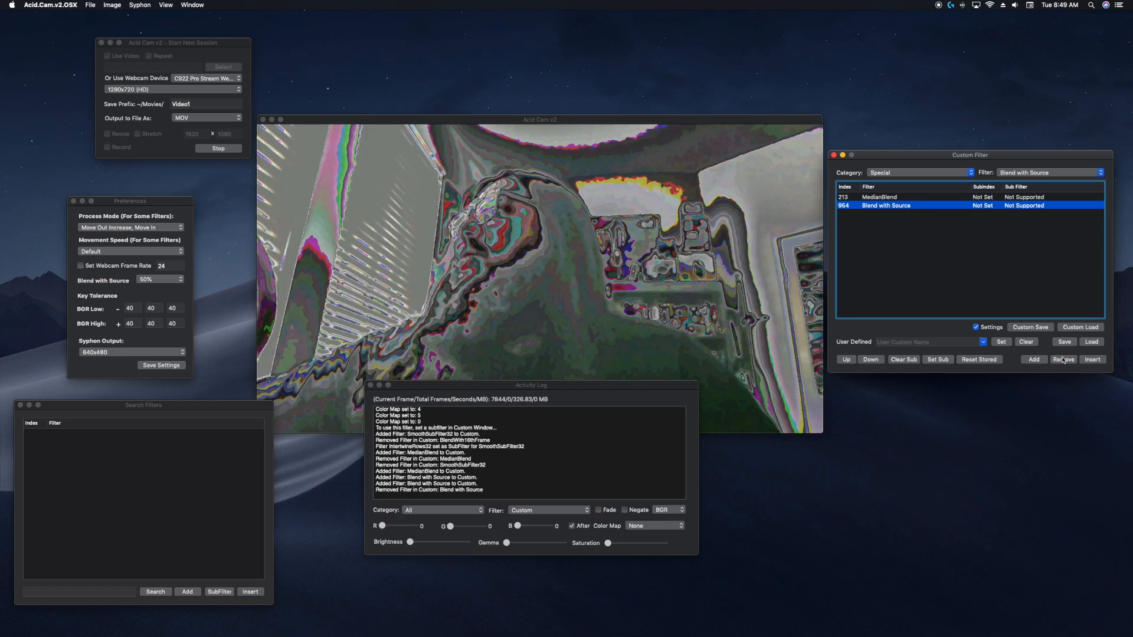
{"action": "left_click", "coordinate": [1063, 360]}
Add DarkenFilter to the custom list and move it above MedianBlend.
{"action": "left_click", "coordinate": [1026, 173]}
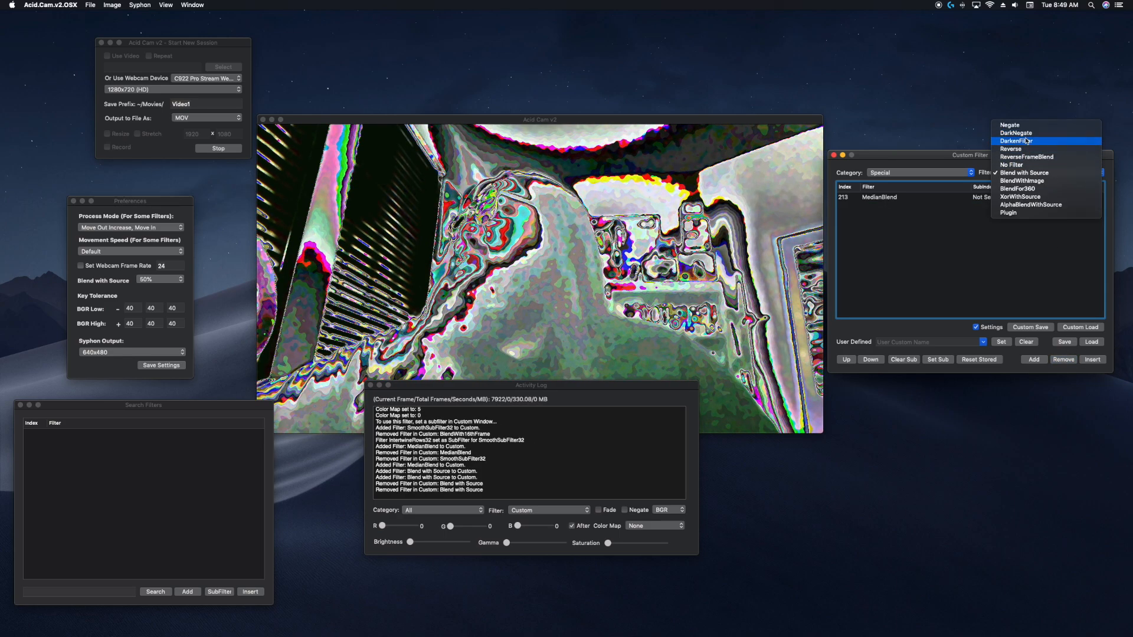
{"action": "left_click", "coordinate": [1025, 141]}
{"action": "left_click", "coordinate": [1033, 360]}
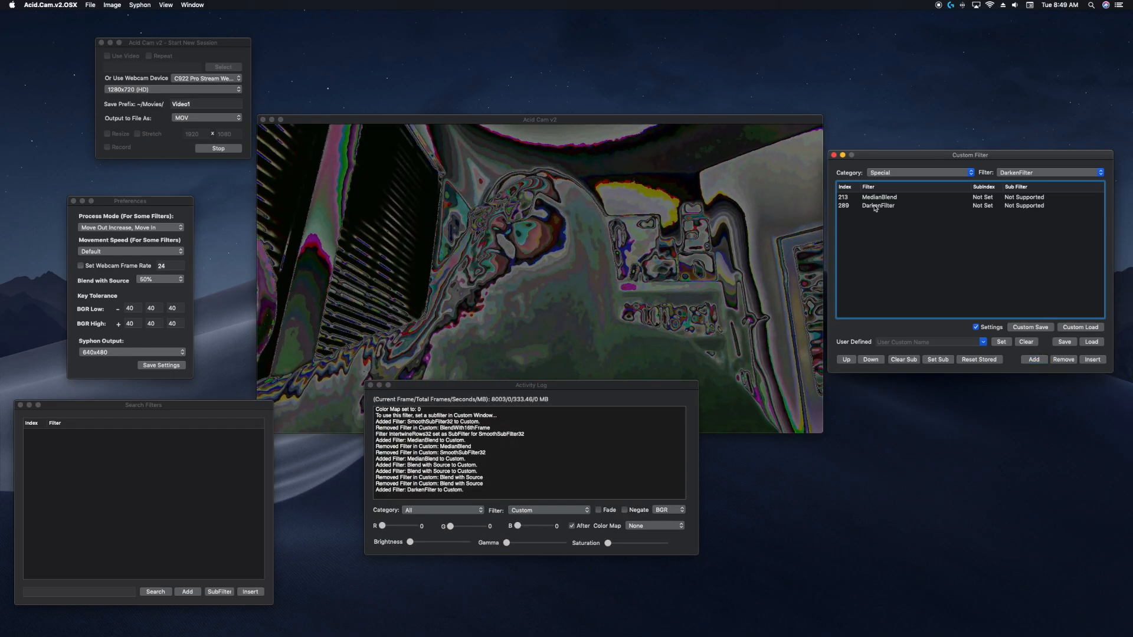
{"action": "left_click", "coordinate": [875, 206]}
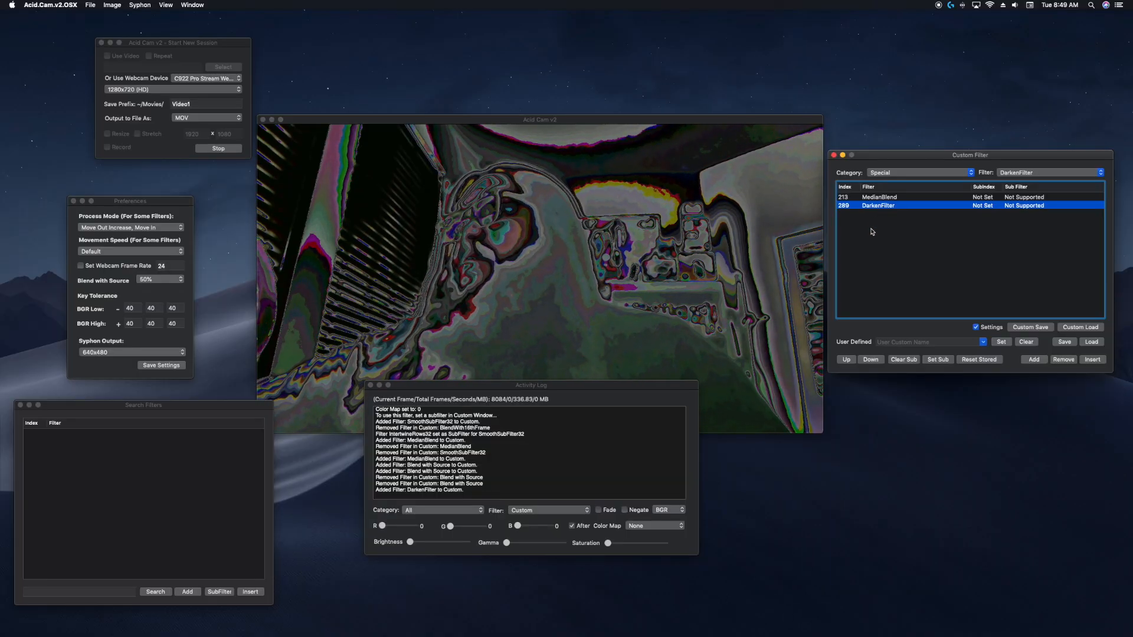
{"action": "left_click", "coordinate": [848, 360]}
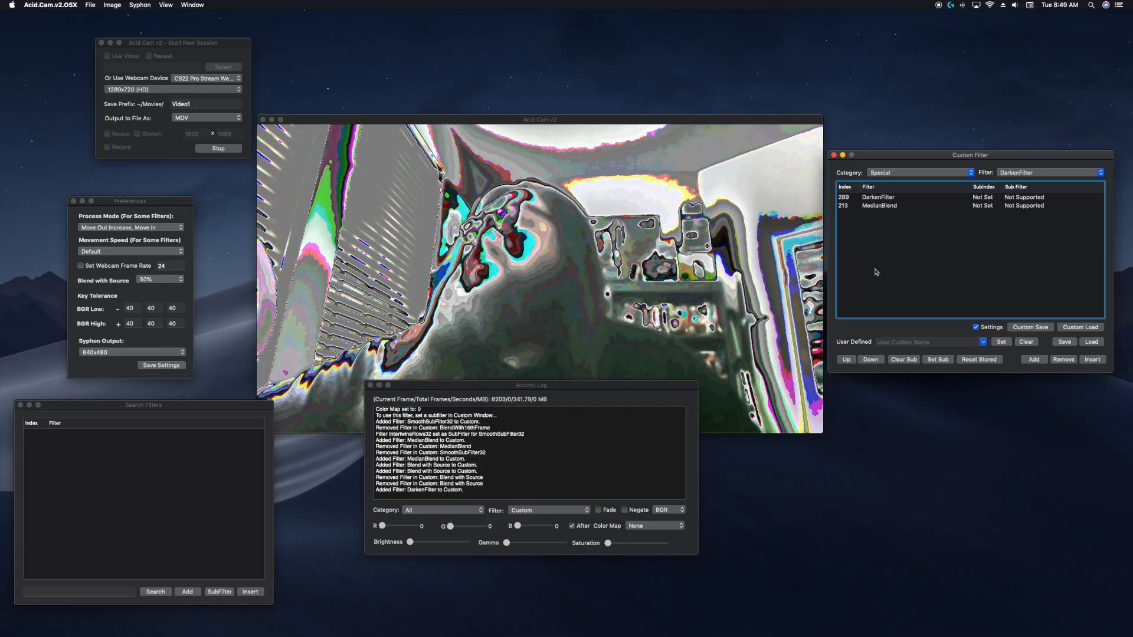
Remove the DarkenFilter and MedianBlend entries to empty the custom filter list.
{"action": "left_click", "coordinate": [874, 199]}
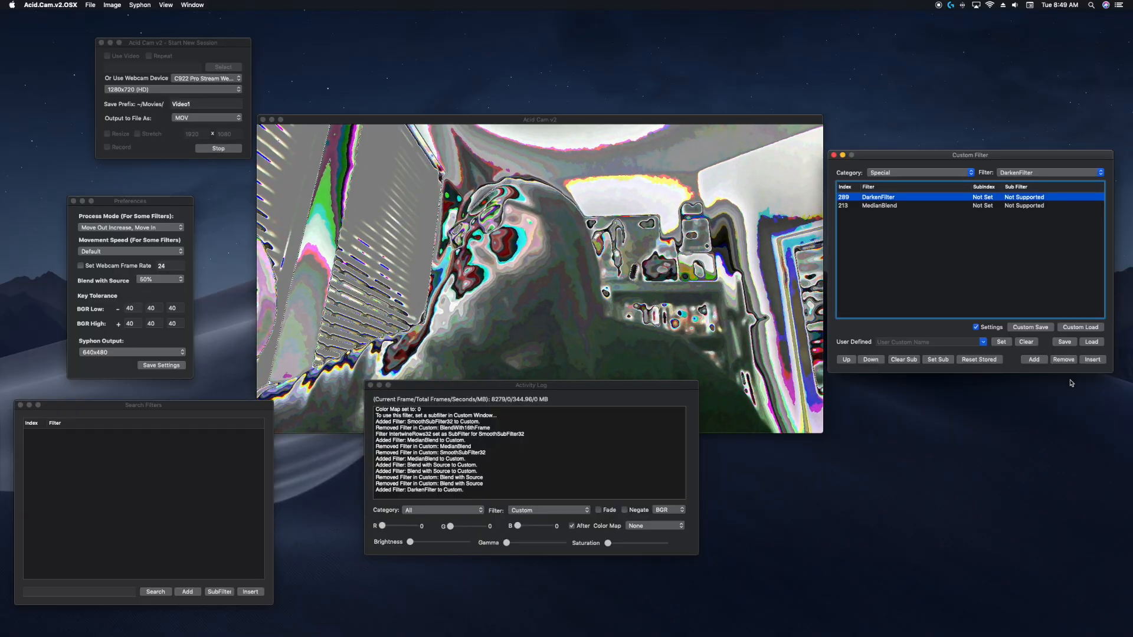
{"action": "left_click", "coordinate": [1064, 360]}
{"action": "left_click", "coordinate": [1064, 360]}
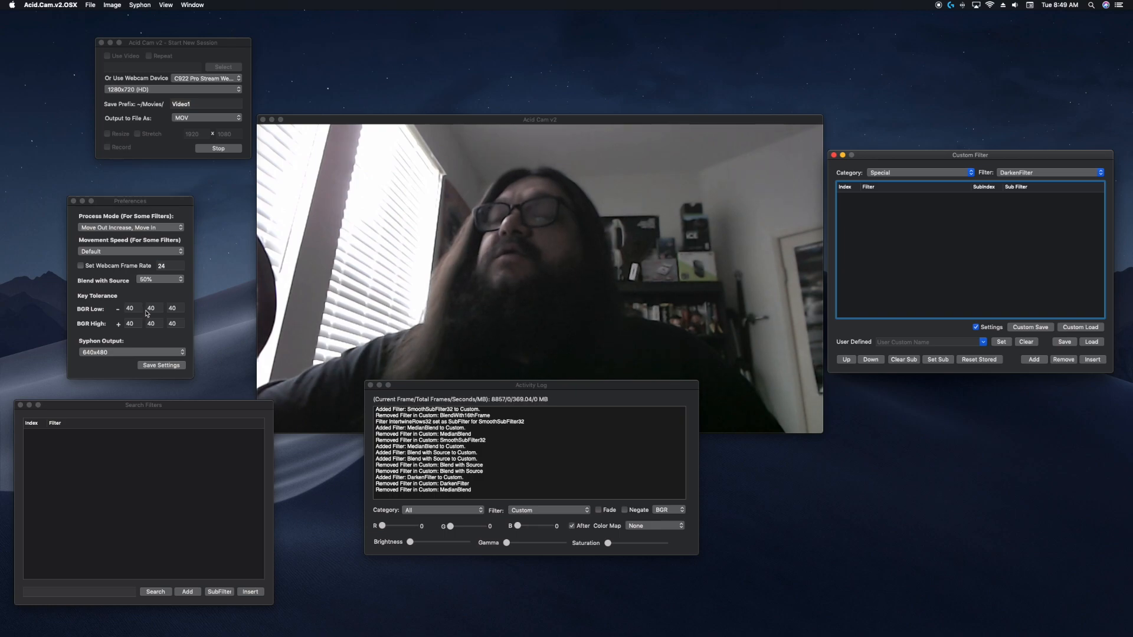
Open the Set Chroma Keys window and the Select Image/Chroma Key window.
{"action": "left_click", "coordinate": [166, 5]}
{"action": "left_click", "coordinate": [185, 41]}
{"action": "left_click", "coordinate": [167, 5]}
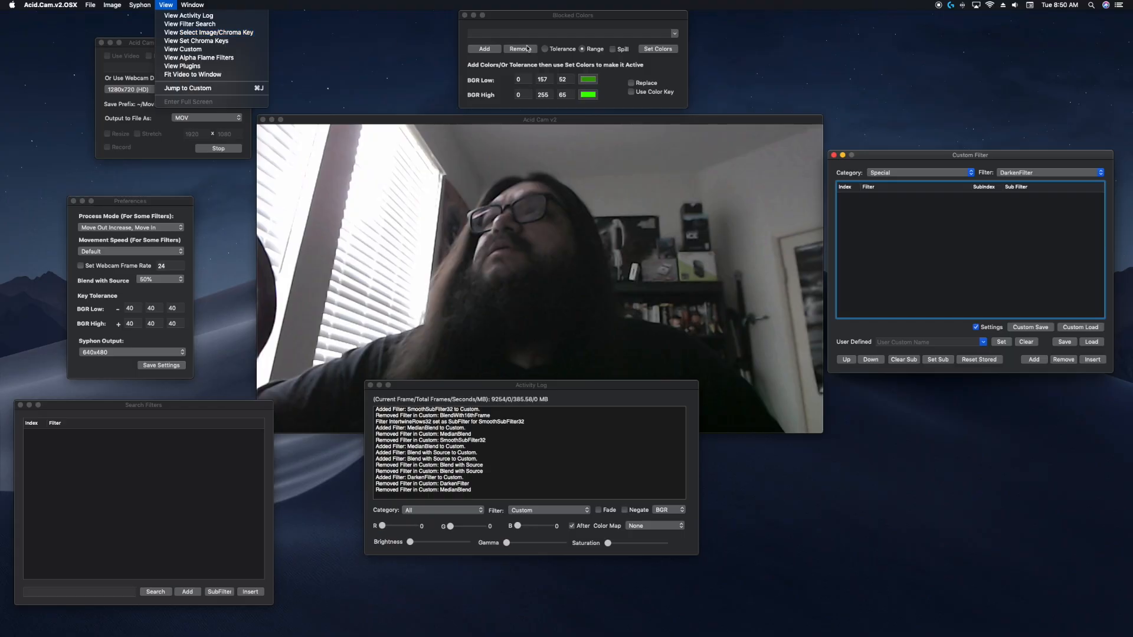
{"action": "left_click", "coordinate": [208, 32]}
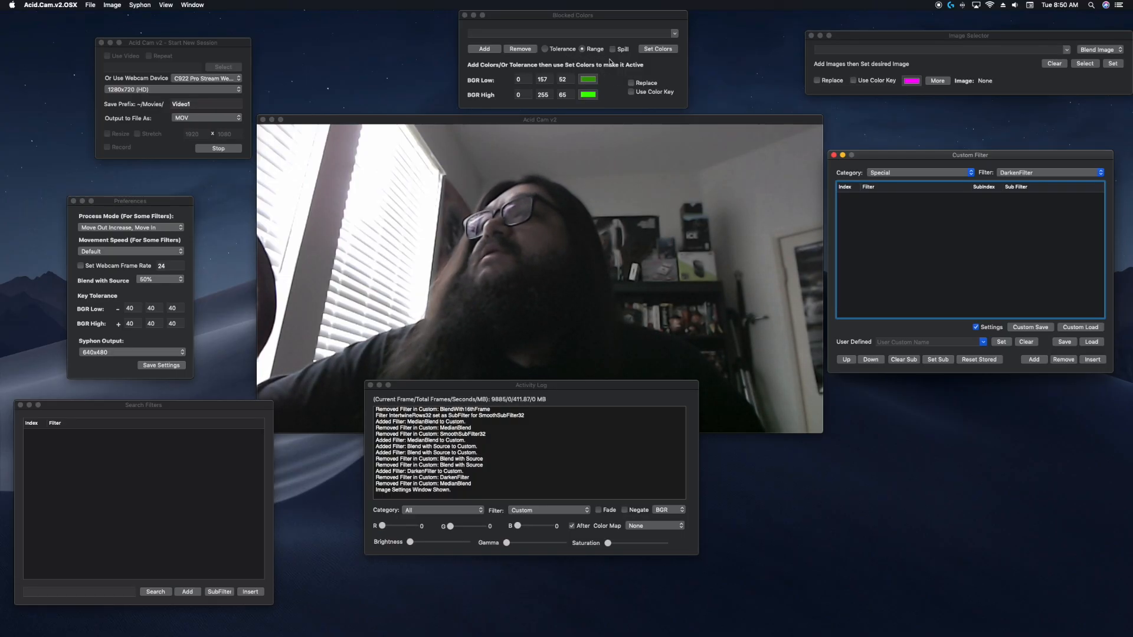
Open the color picker for the low BGR color, close it, and close the Blocked Colors window.
{"action": "left_click", "coordinate": [587, 84]}
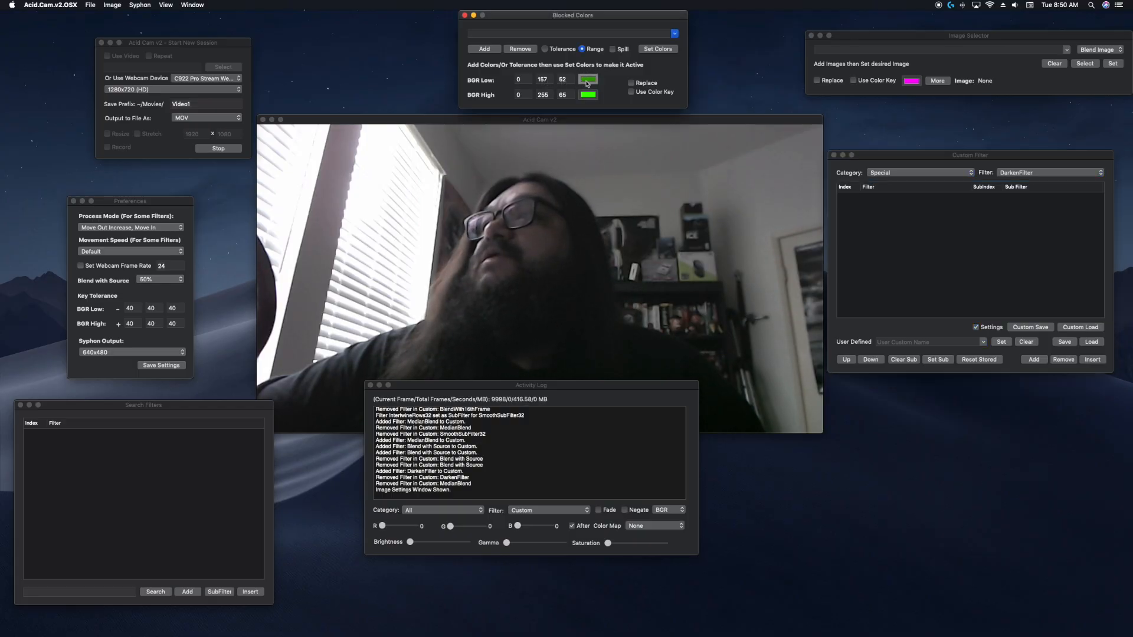
{"action": "left_click_drag", "start_coordinate": [2, 411], "coordinate": [438, 278]}
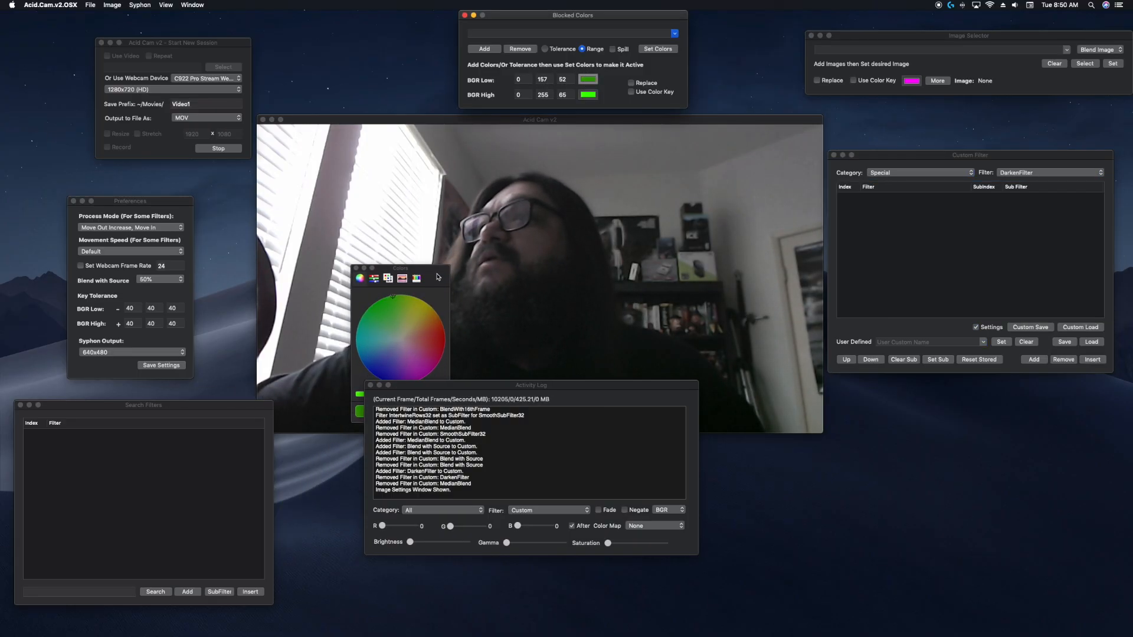
{"action": "left_click", "coordinate": [356, 269]}
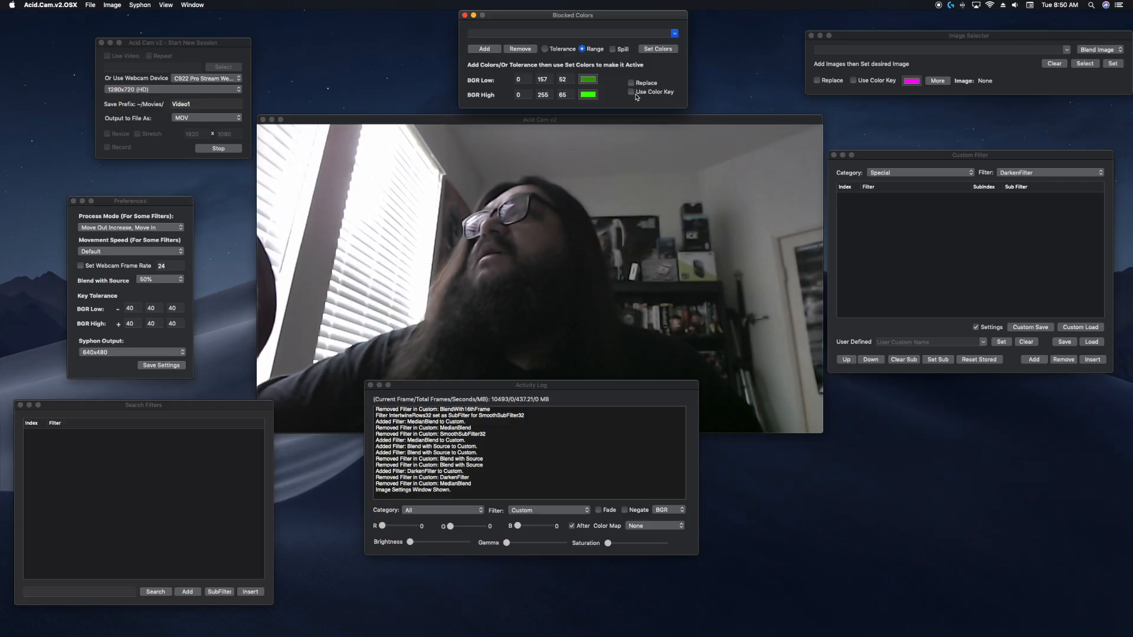
{"action": "left_click", "coordinate": [465, 15]}
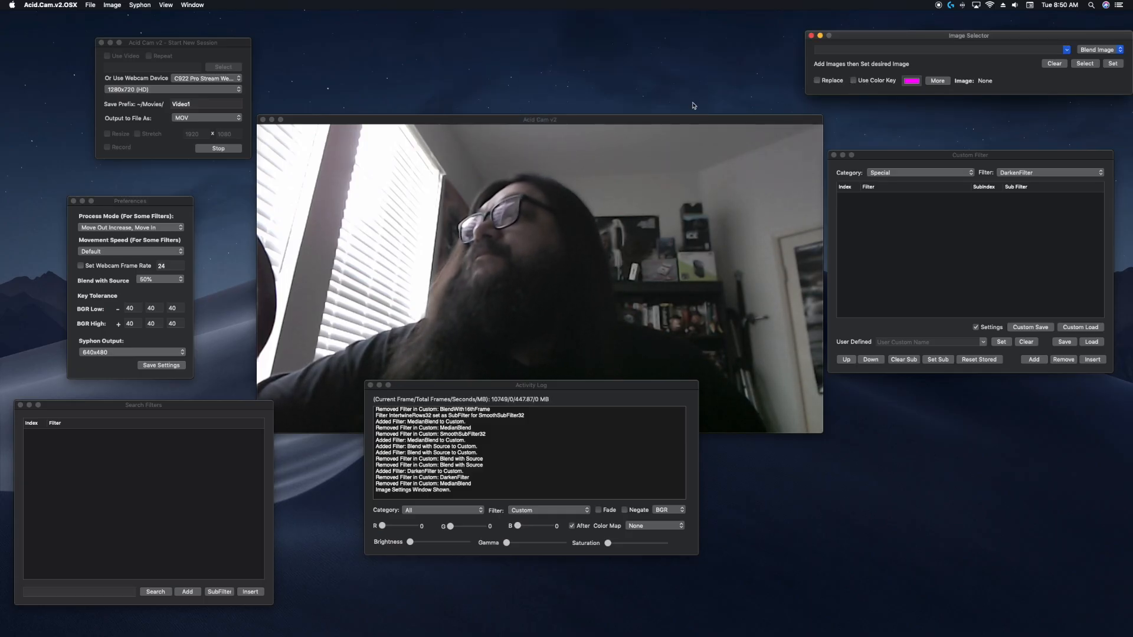
Browse the Movies folder and add the FractalSpiral.png image to the Image Selector.
{"action": "left_click", "coordinate": [1085, 64]}
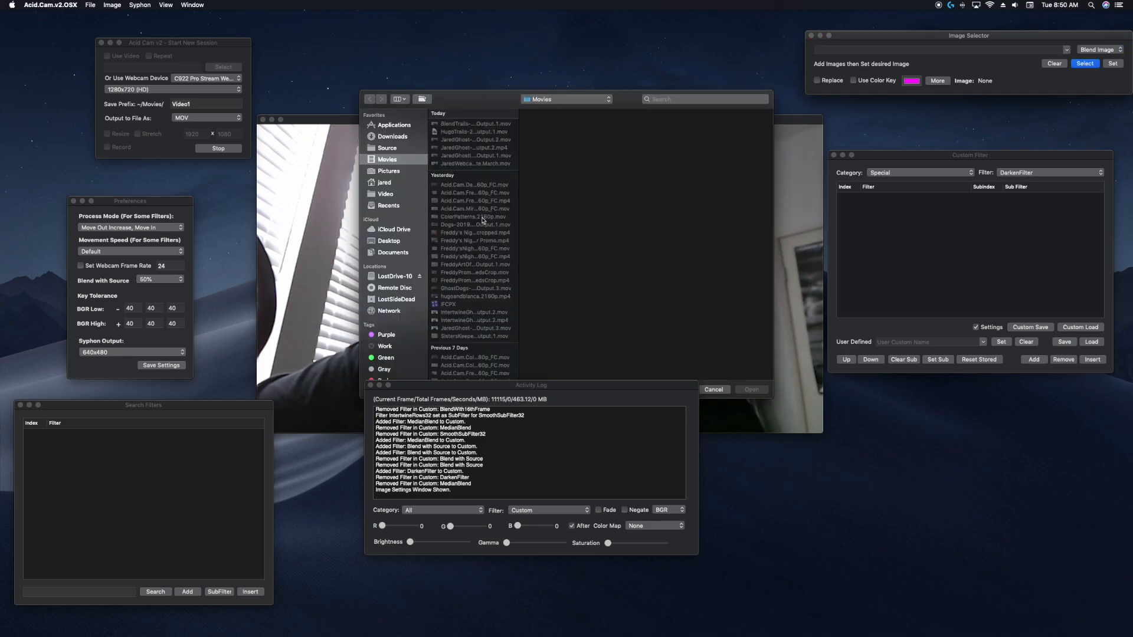
{"action": "scroll", "coordinate": [482, 228], "scroll_direction": "down", "scroll_amount": 5}
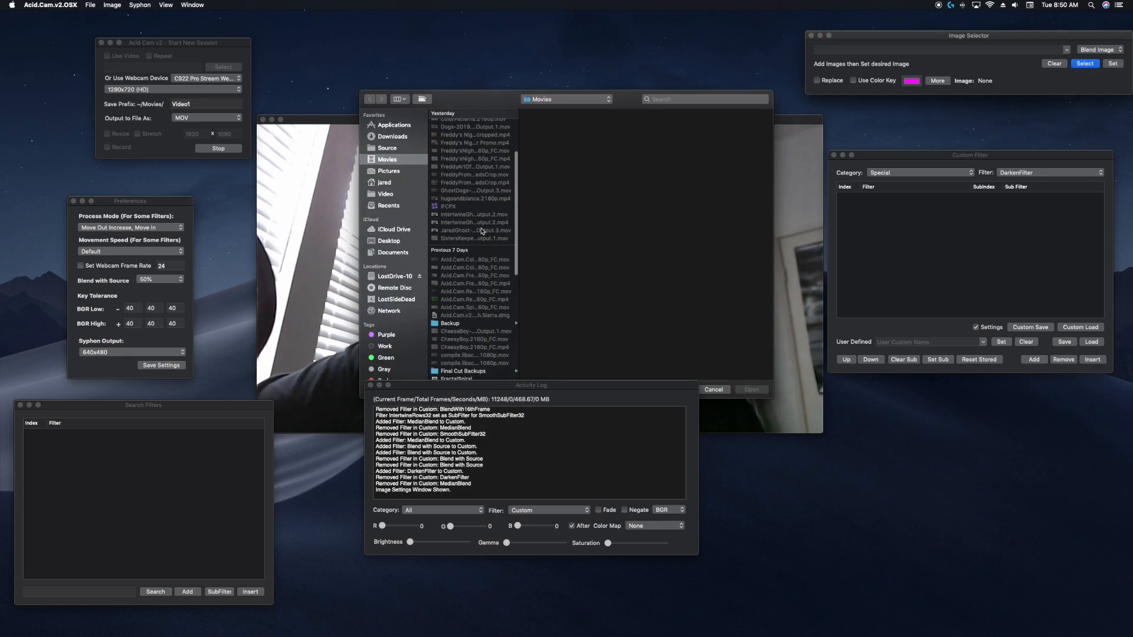
{"action": "scroll", "coordinate": [482, 235], "scroll_direction": "down", "scroll_amount": 1}
{"action": "left_click", "coordinate": [503, 347]}
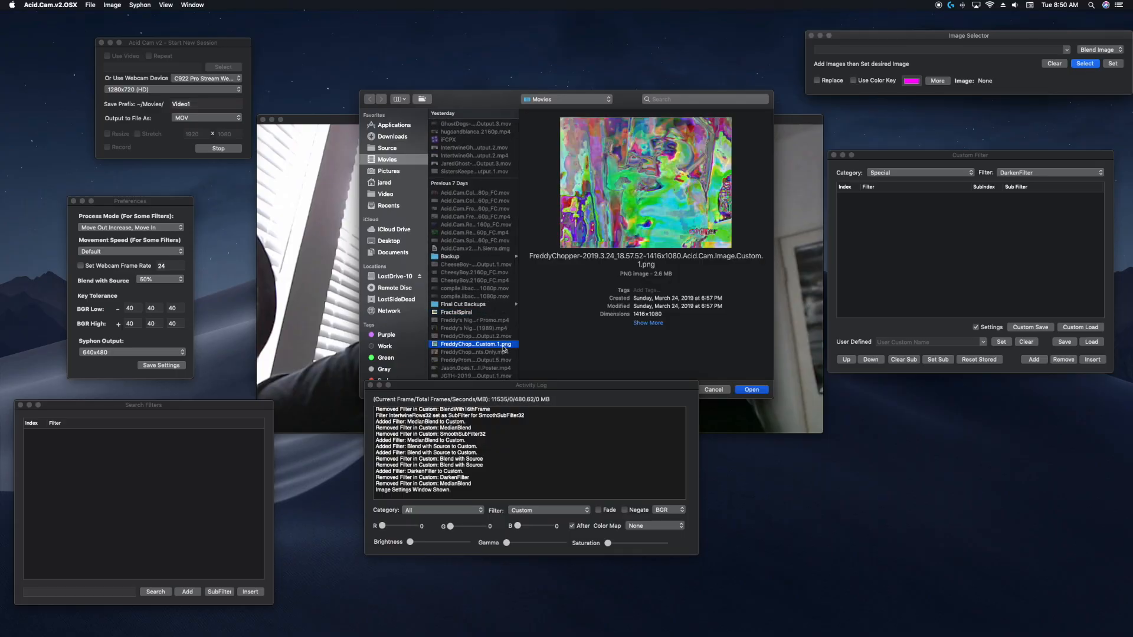
{"action": "scroll", "coordinate": [504, 350], "scroll_direction": "down", "scroll_amount": 10}
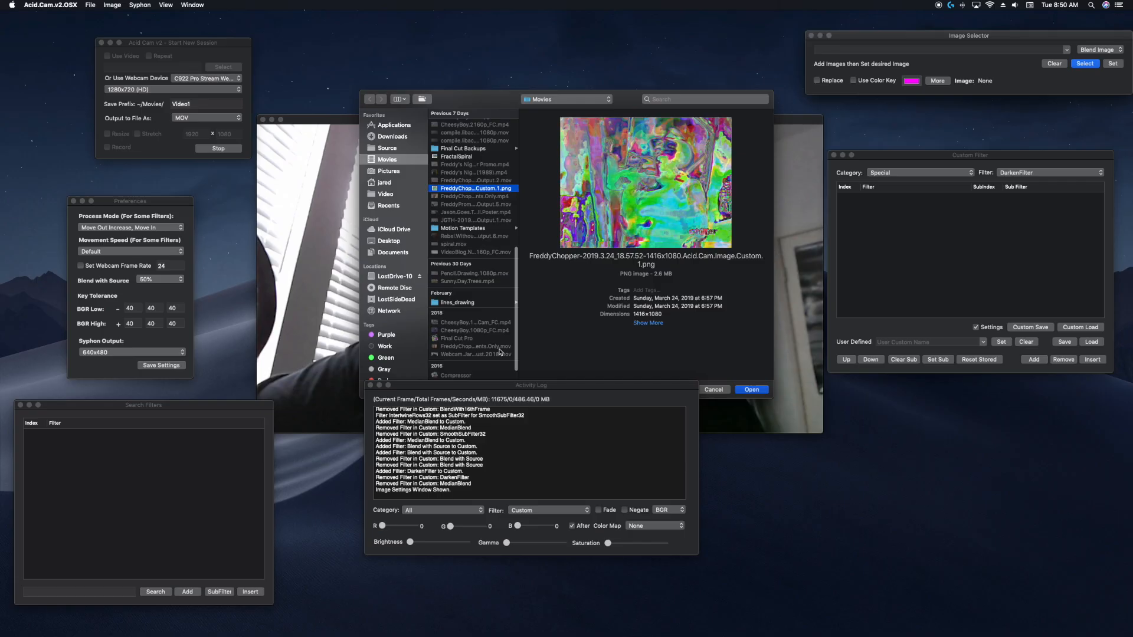
{"action": "scroll", "coordinate": [499, 353], "scroll_direction": "down", "scroll_amount": 2}
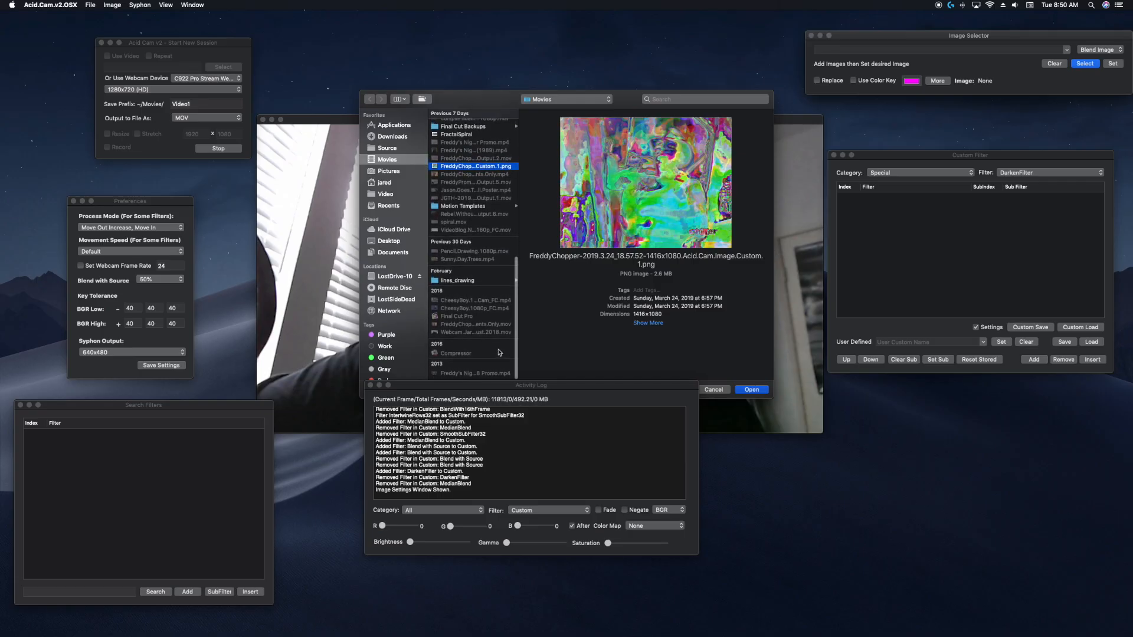
{"action": "scroll", "coordinate": [499, 352], "scroll_direction": "up", "scroll_amount": 12}
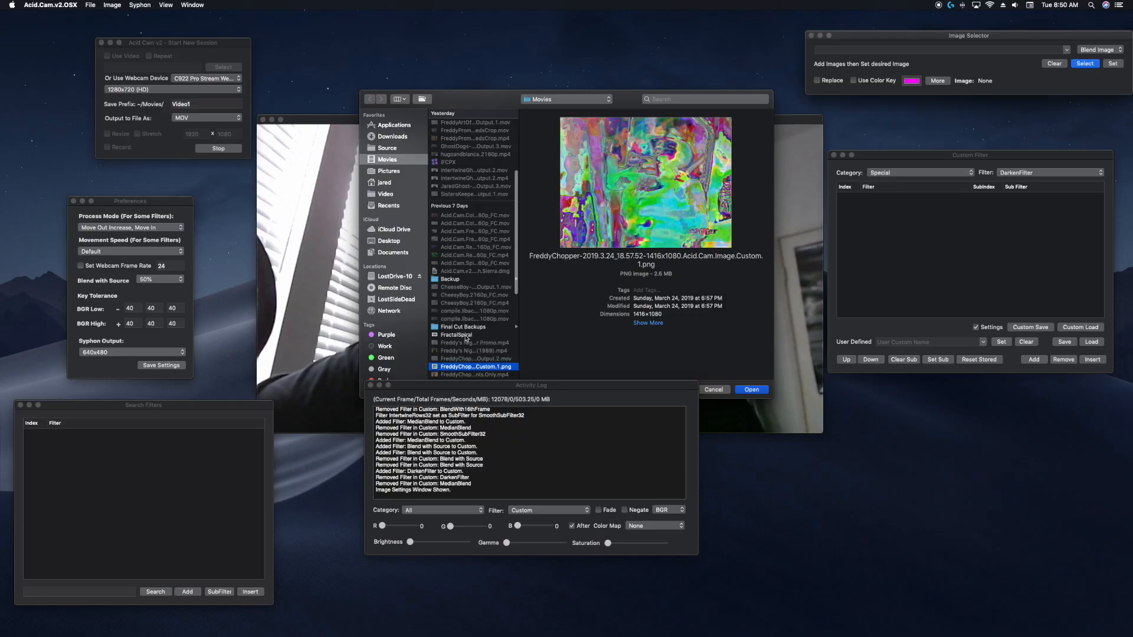
{"action": "key", "text": "Return"}
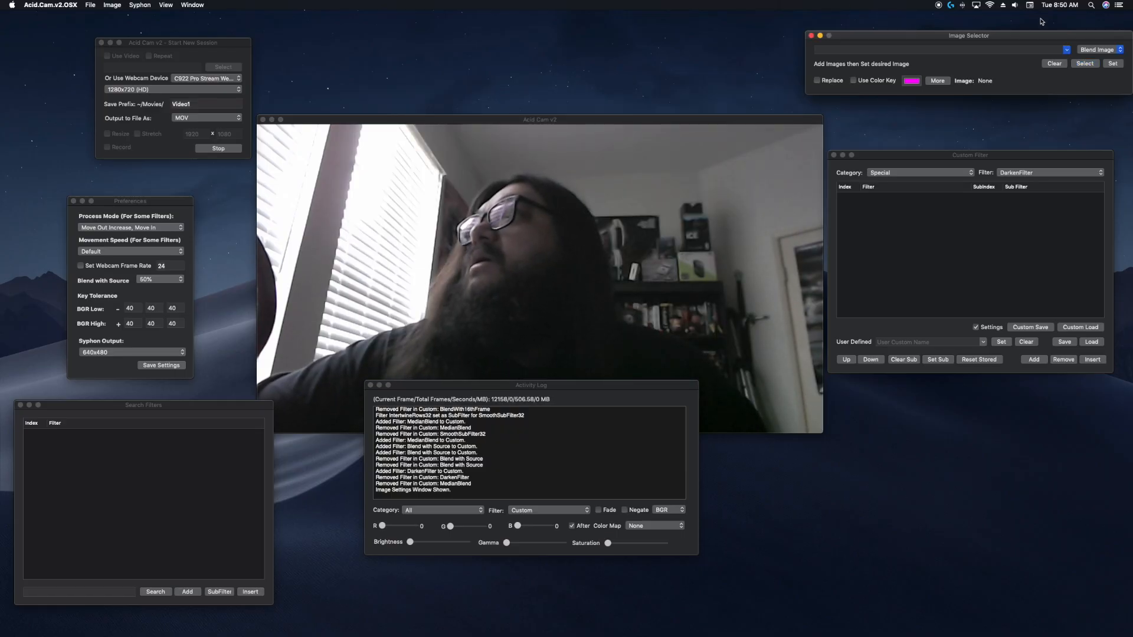
Choose FractalSpiral.png in the image list and set it as the Blend Image, dismissing the confirmation.
{"action": "left_click", "coordinate": [1067, 49]}
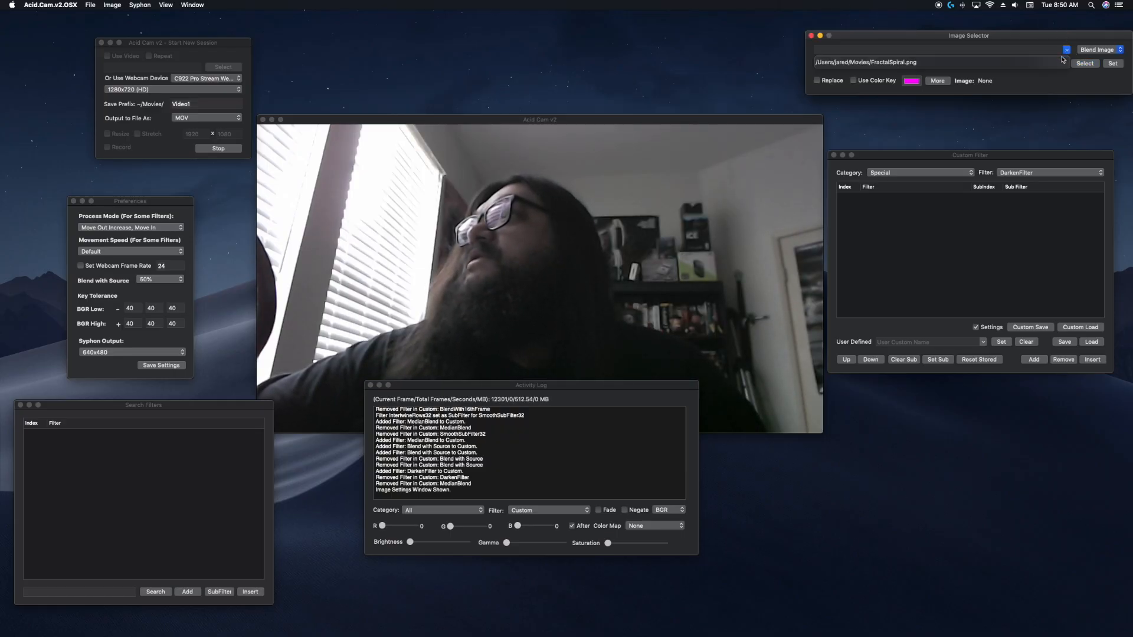
{"action": "left_click", "coordinate": [1062, 61]}
{"action": "left_click", "coordinate": [1110, 50]}
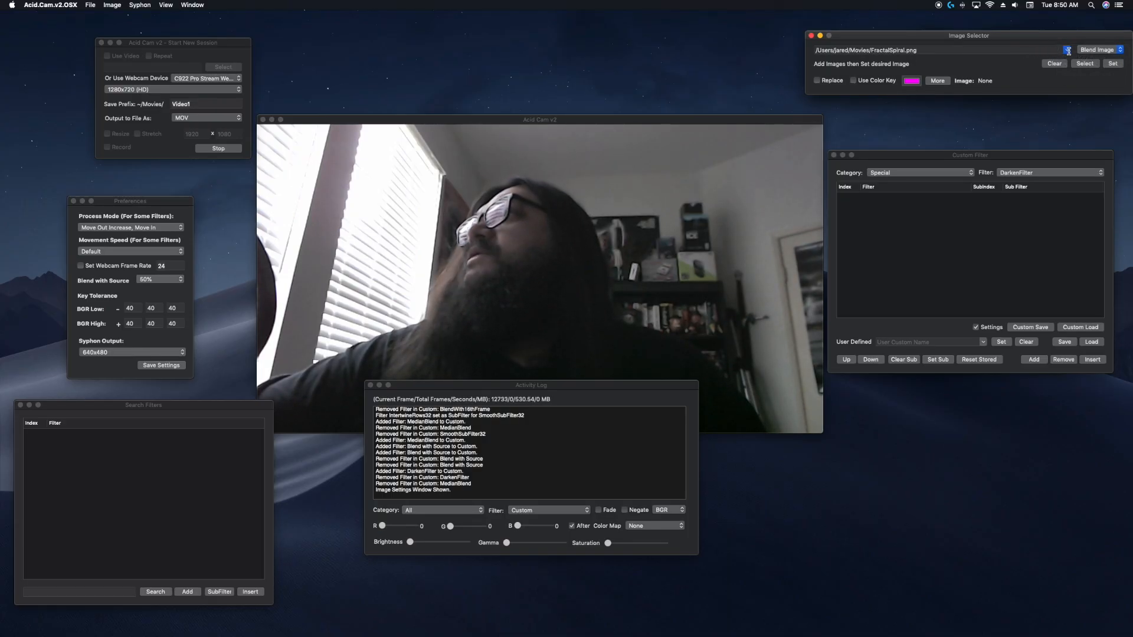
{"action": "left_click", "coordinate": [1089, 51]}
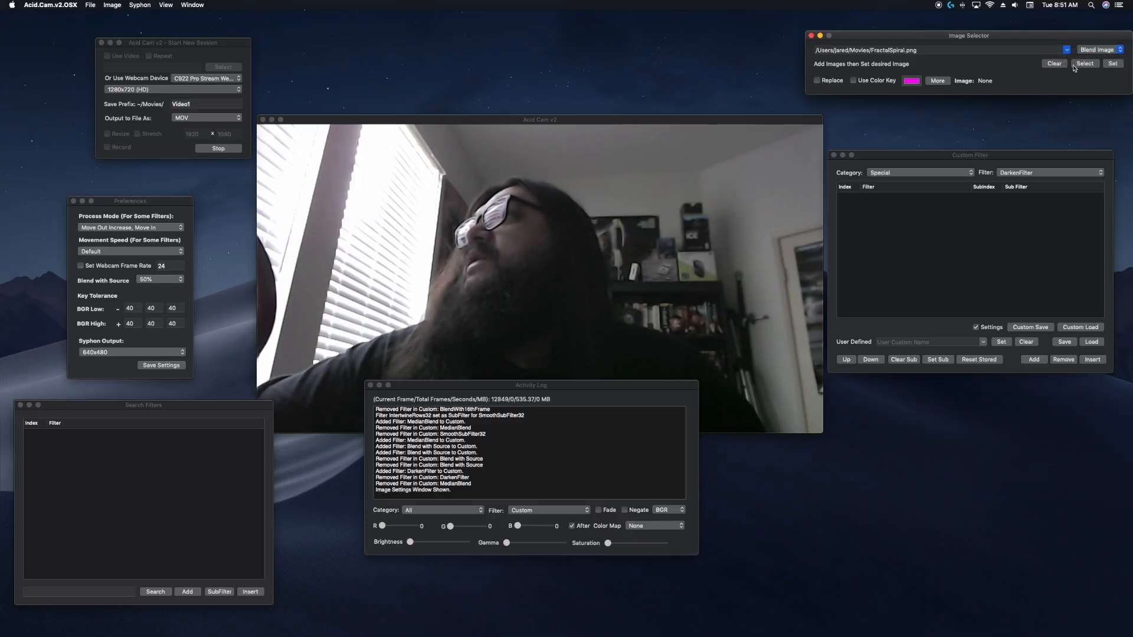
{"action": "left_click", "coordinate": [1113, 64]}
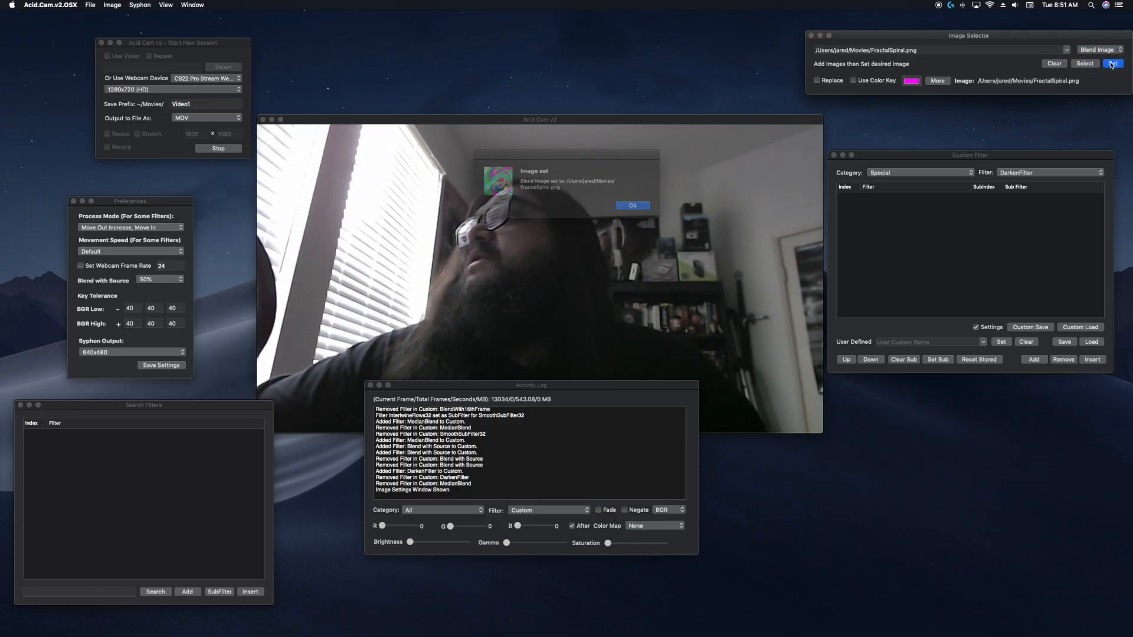
{"action": "left_click", "coordinate": [630, 205]}
Add the SmoothImageAlphaBlend filter from the Image category to the custom filter list.
{"action": "left_click", "coordinate": [893, 173]}
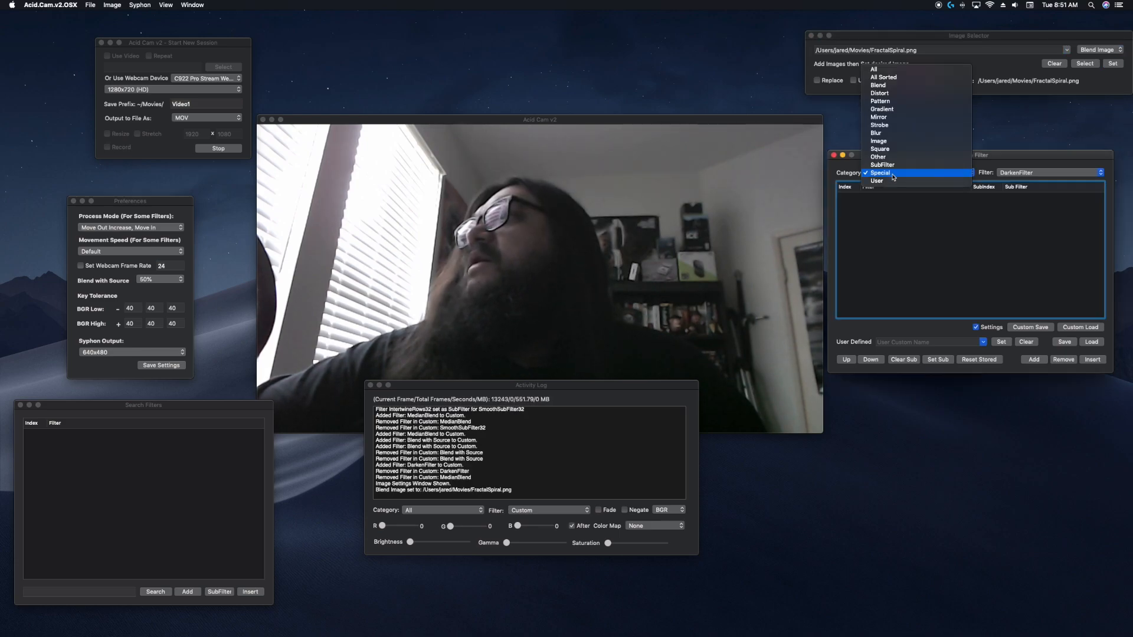
{"action": "left_click", "coordinate": [914, 141]}
{"action": "left_click", "coordinate": [1038, 172]}
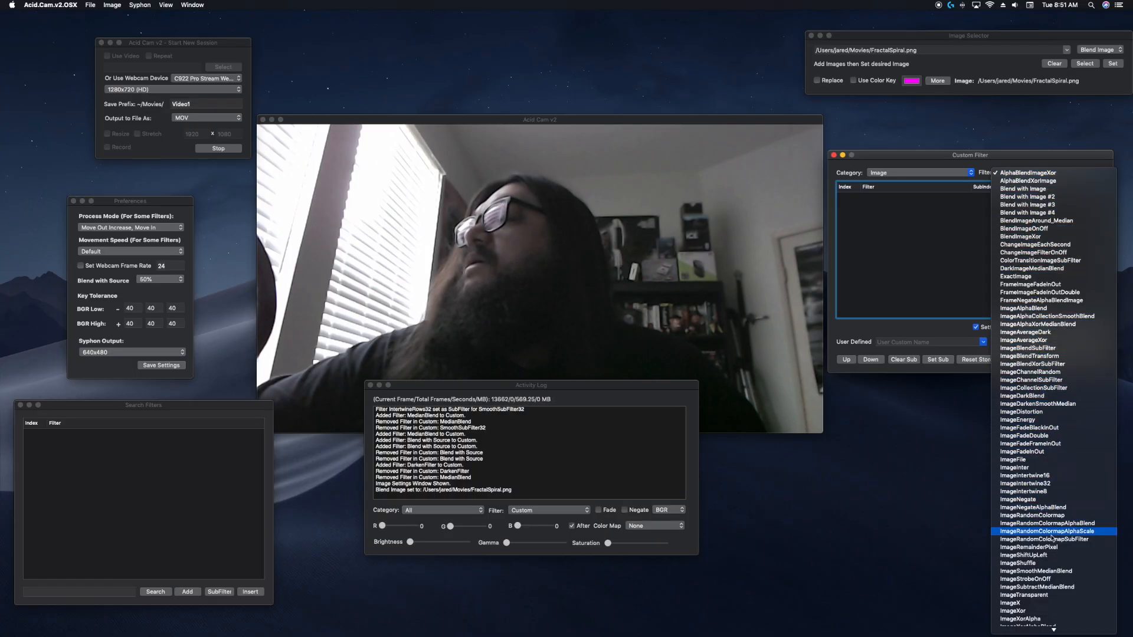
{"action": "mouse_move", "coordinate": [1039, 627]}
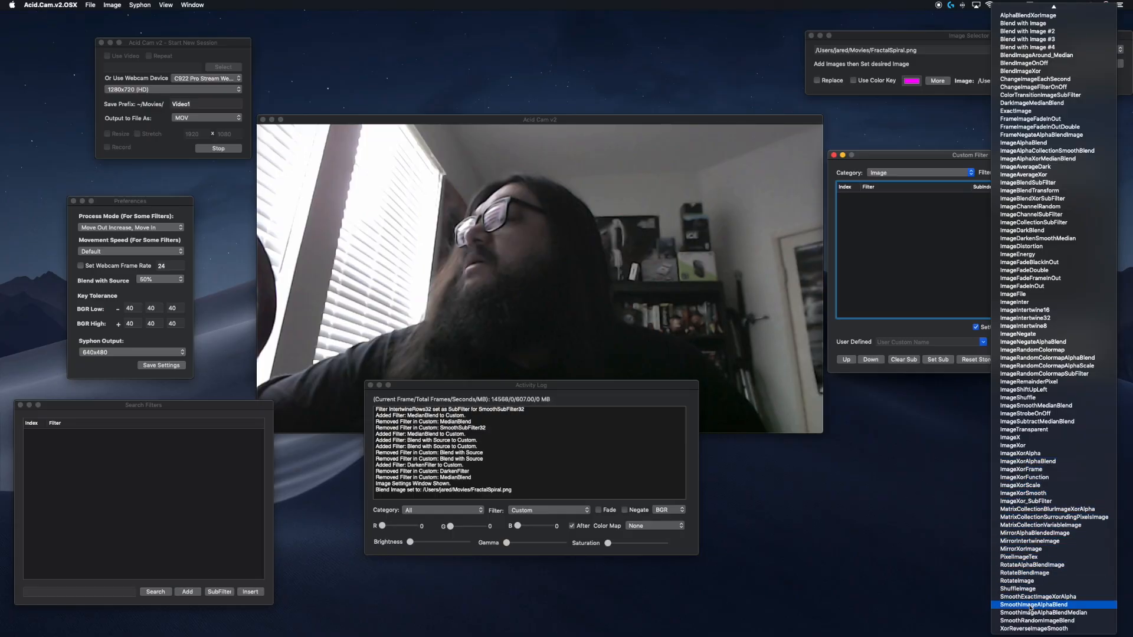
{"action": "left_click", "coordinate": [1029, 606]}
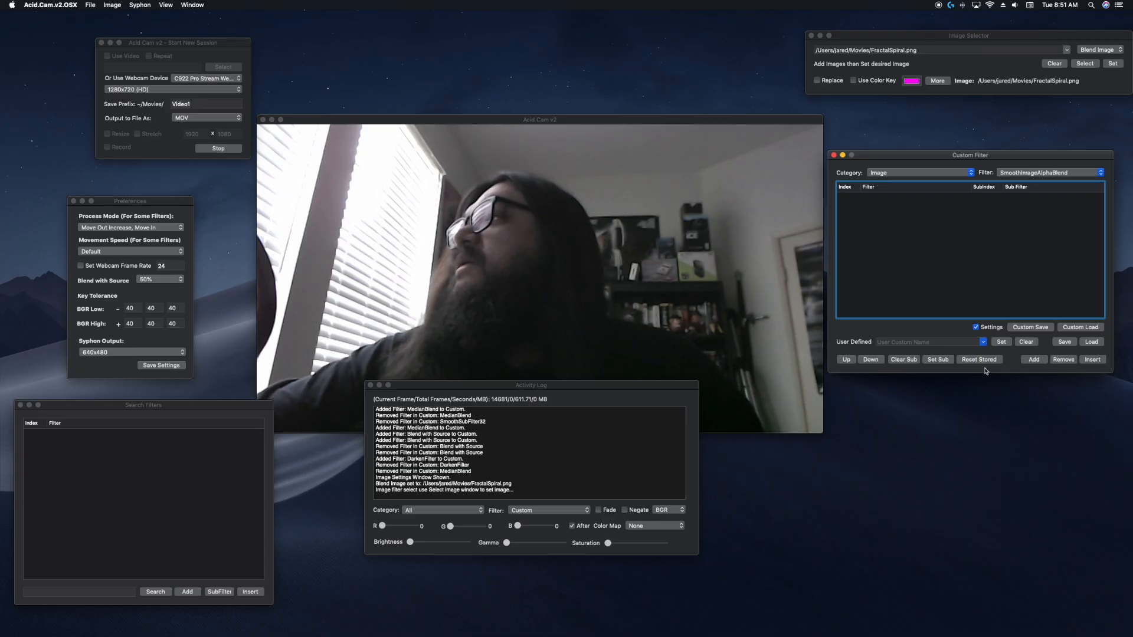
{"action": "left_click", "coordinate": [1034, 359]}
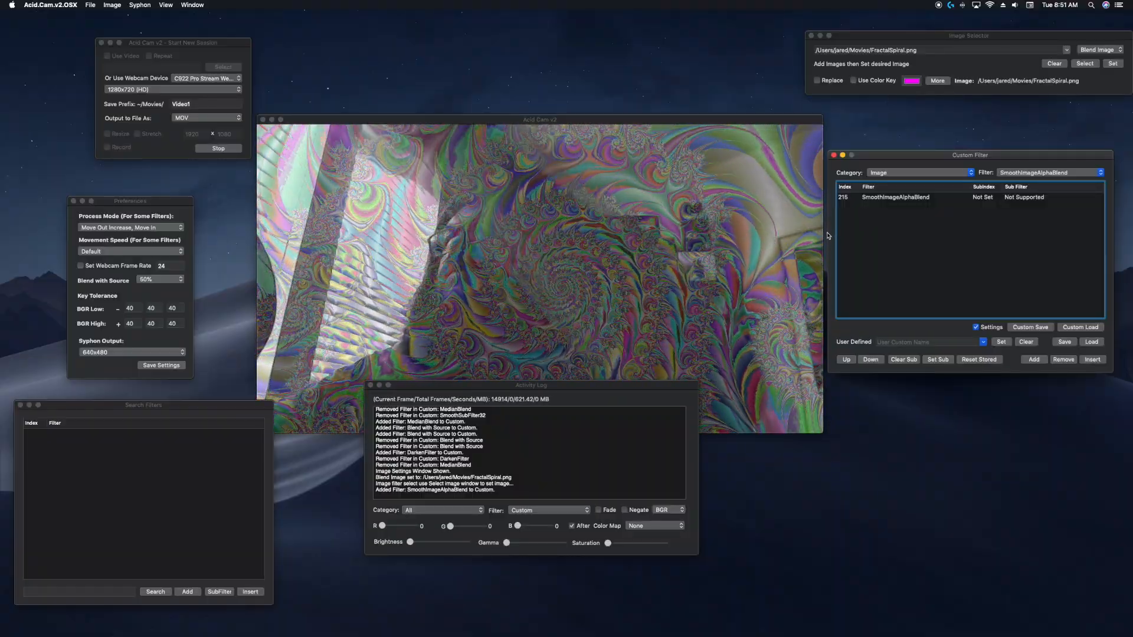
Add the MedianBlend filter from the Blur category to the custom filter list.
{"action": "left_click", "coordinate": [895, 174]}
{"action": "left_click", "coordinate": [888, 165]}
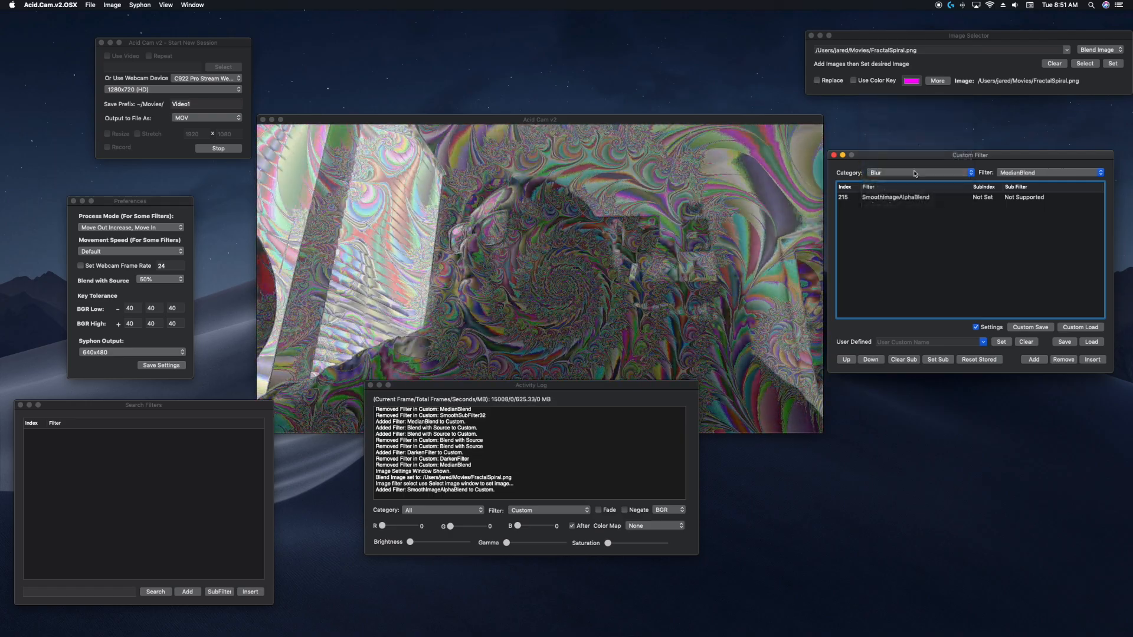
{"action": "left_click", "coordinate": [1055, 174]}
{"action": "left_click", "coordinate": [1050, 175]}
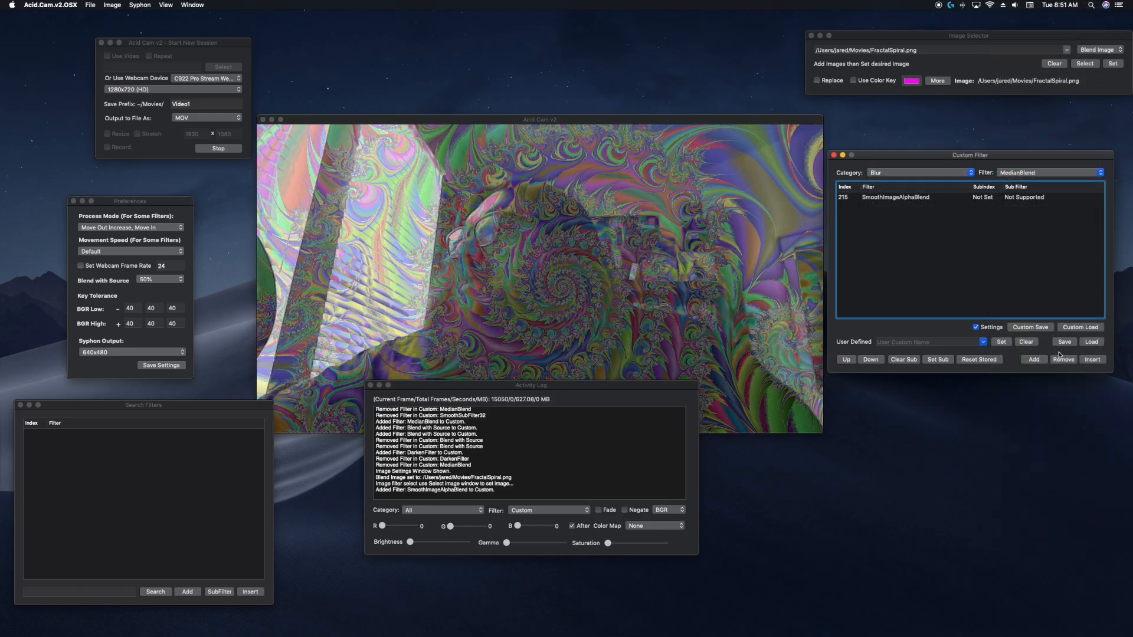
{"action": "left_click", "coordinate": [1034, 360]}
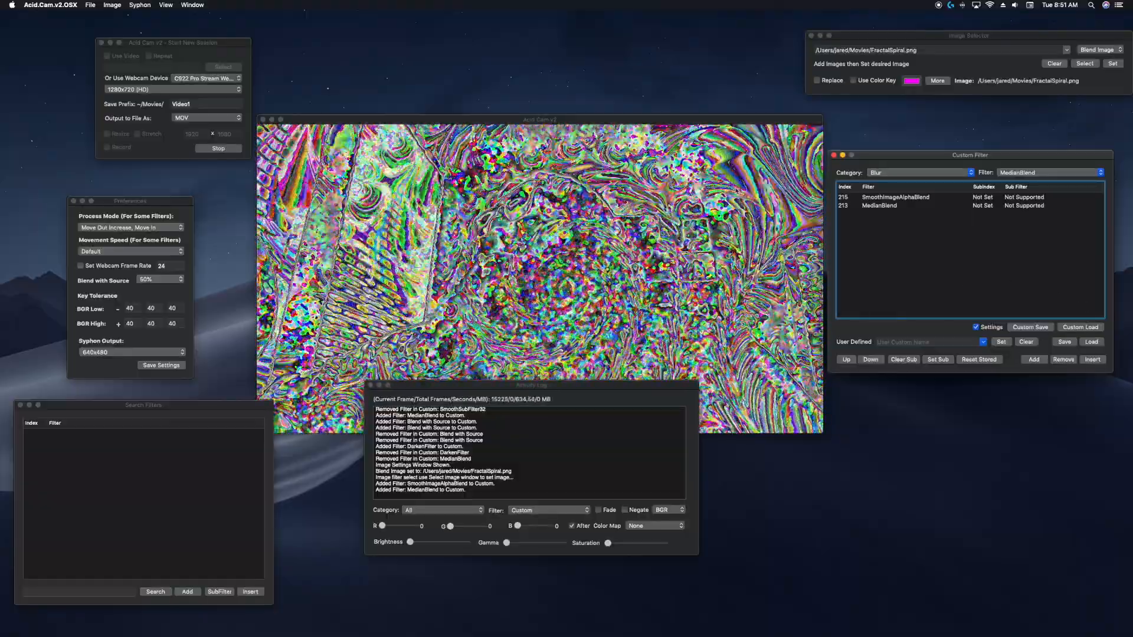
Enable Syphon output and reposition the Syphon Server window.
{"action": "left_click", "coordinate": [50, 5]}
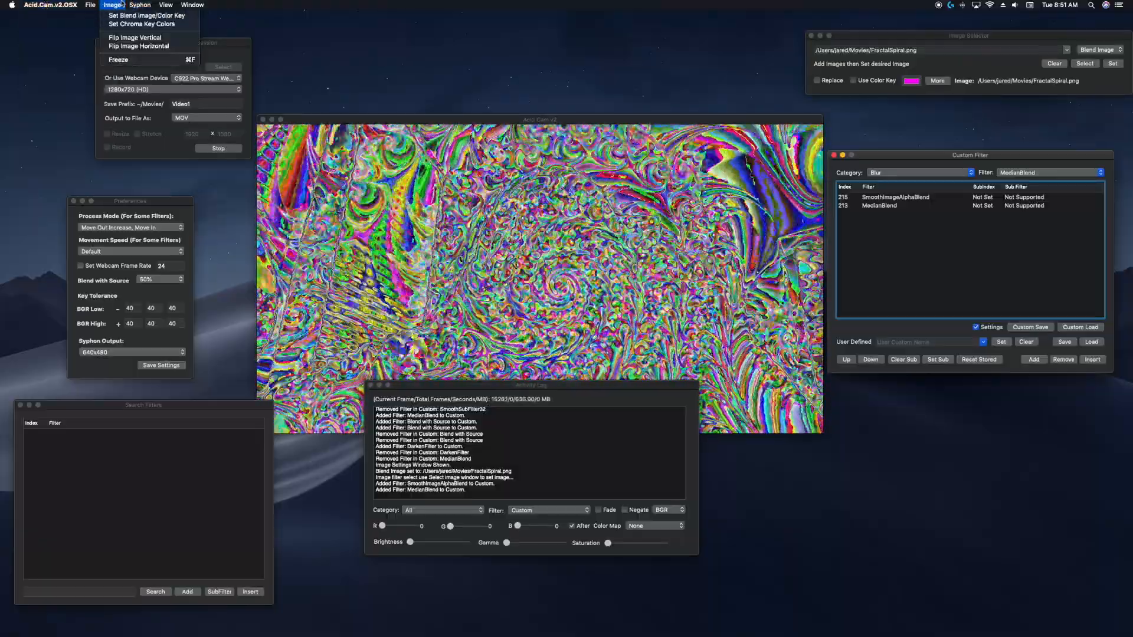
{"action": "mouse_move", "coordinate": [139, 6]}
{"action": "left_click", "coordinate": [139, 16]}
{"action": "left_click_drag", "start_coordinate": [311, 337], "coordinate": [658, 137]}
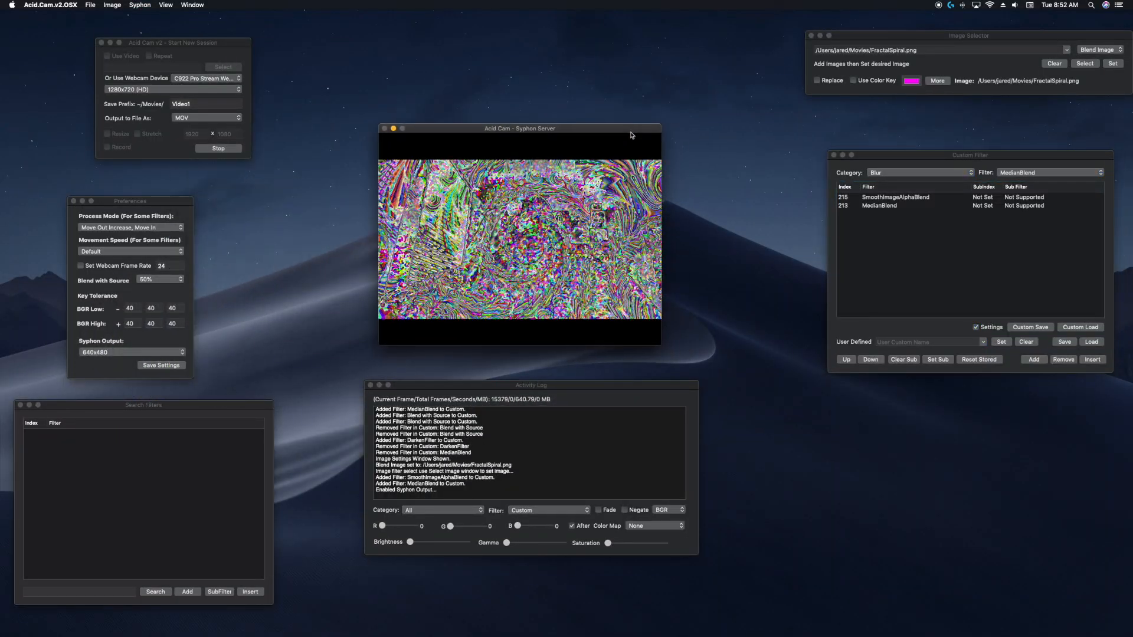
Disable Syphon output and move the main Acid Cam v2 video window back into view.
{"action": "left_click", "coordinate": [147, 5]}
{"action": "left_click", "coordinate": [133, 16]}
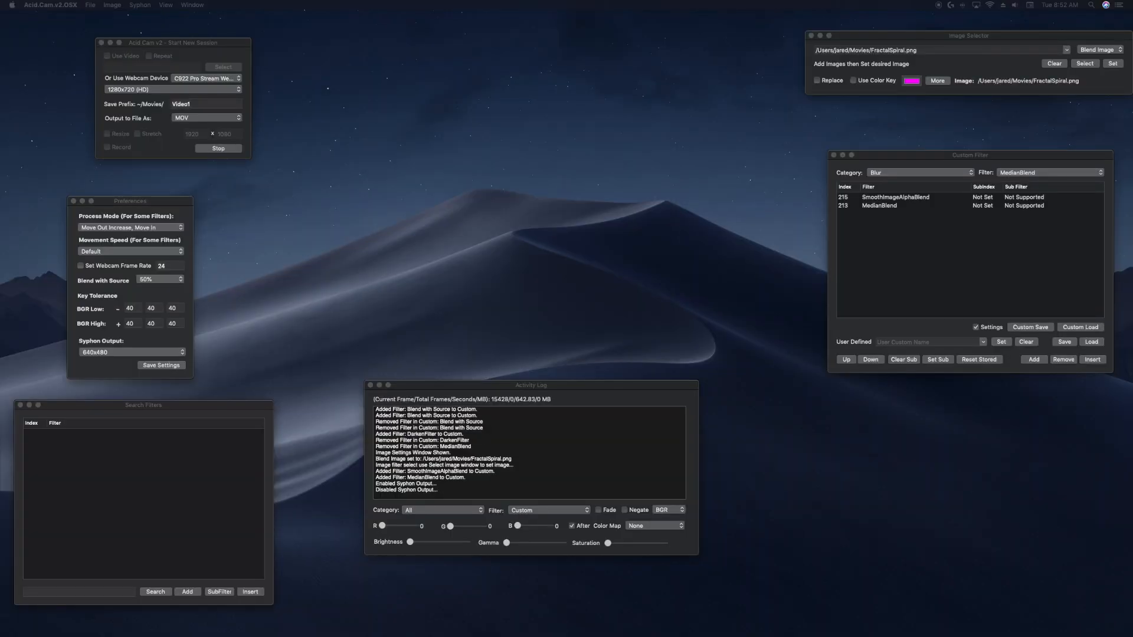
{"action": "left_click_drag", "start_coordinate": [1, 44], "coordinate": [583, 41]}
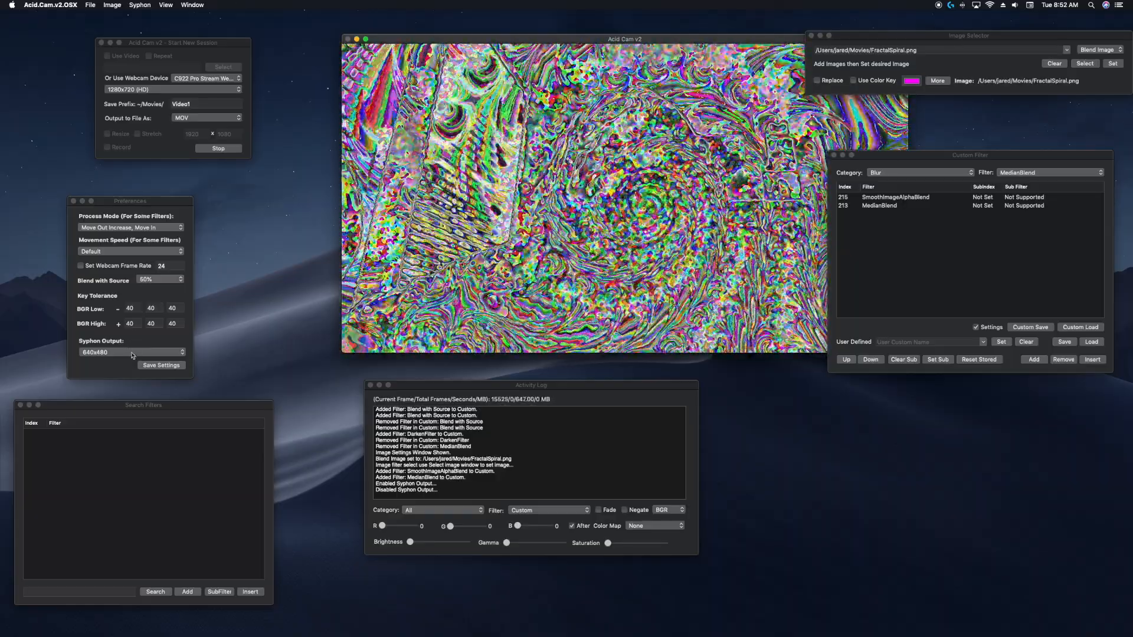
{"action": "left_click", "coordinate": [133, 352]}
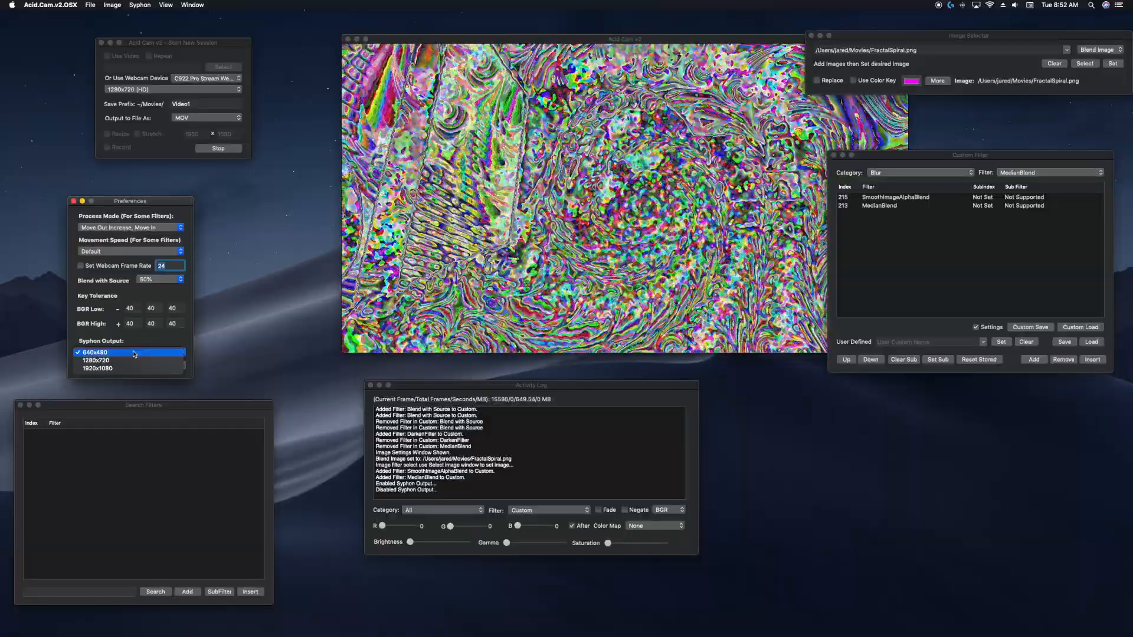
{"action": "left_click", "coordinate": [151, 342]}
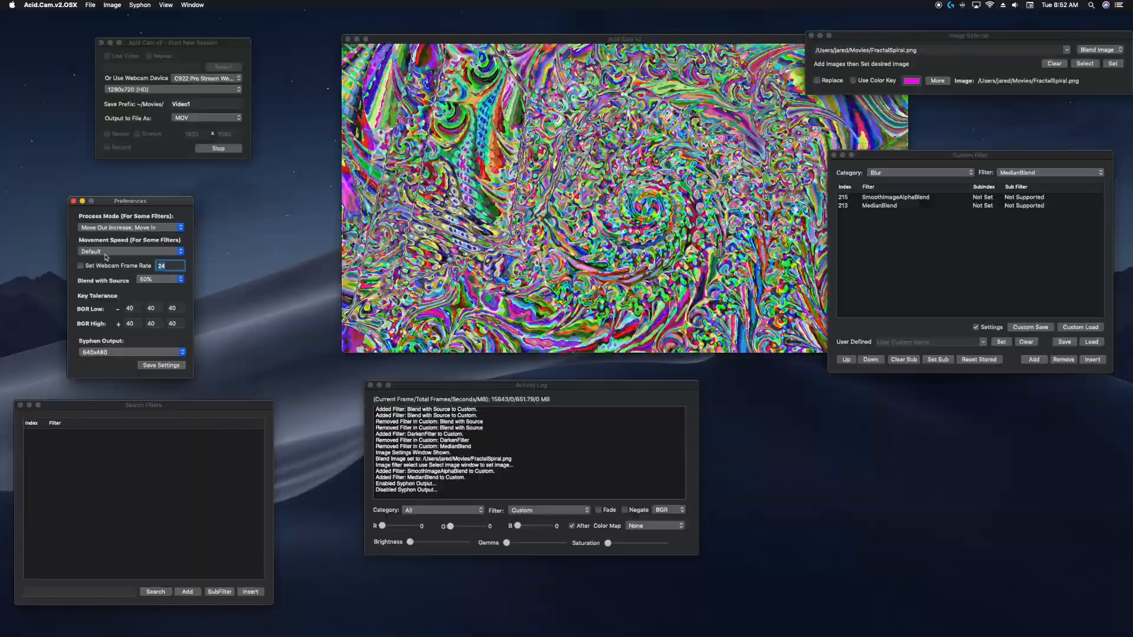
{"action": "left_click", "coordinate": [166, 4]}
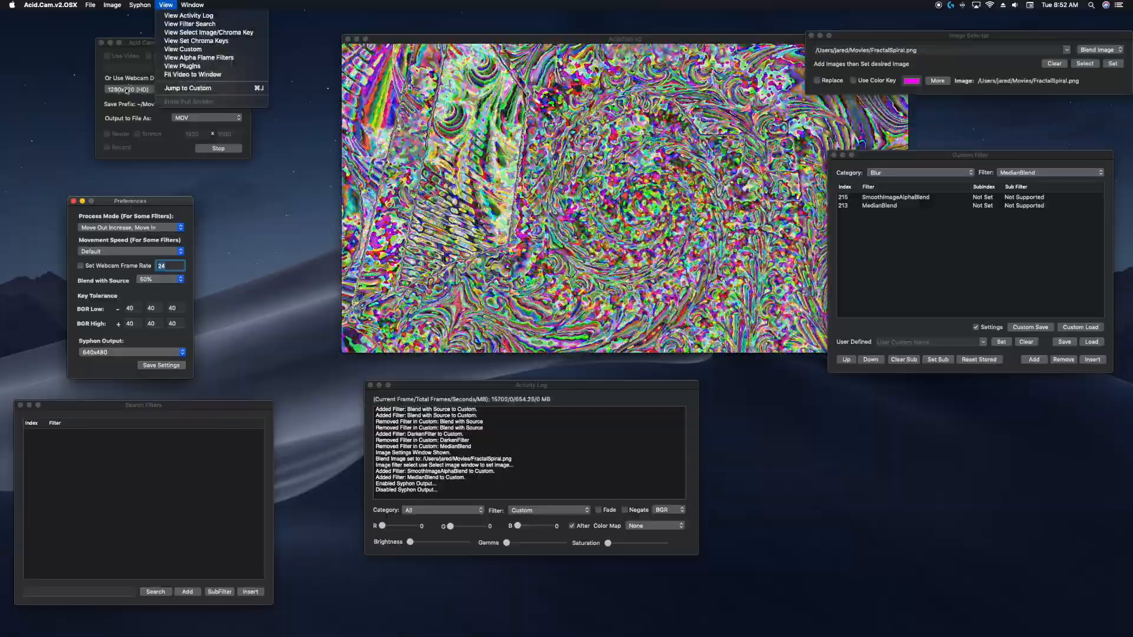
{"action": "left_click", "coordinate": [78, 132]}
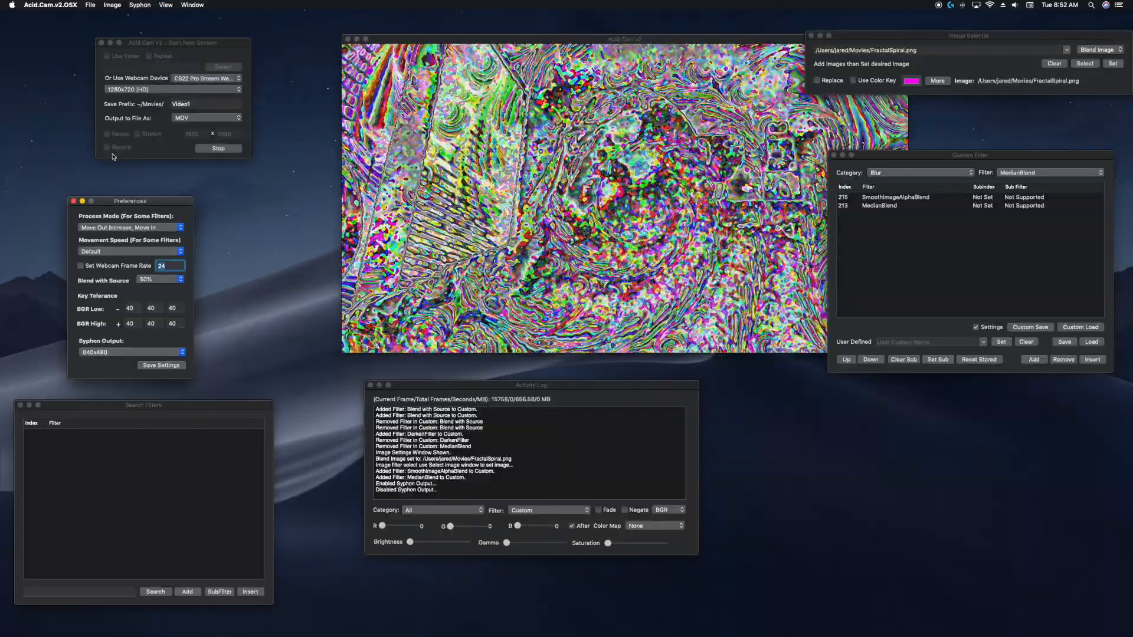